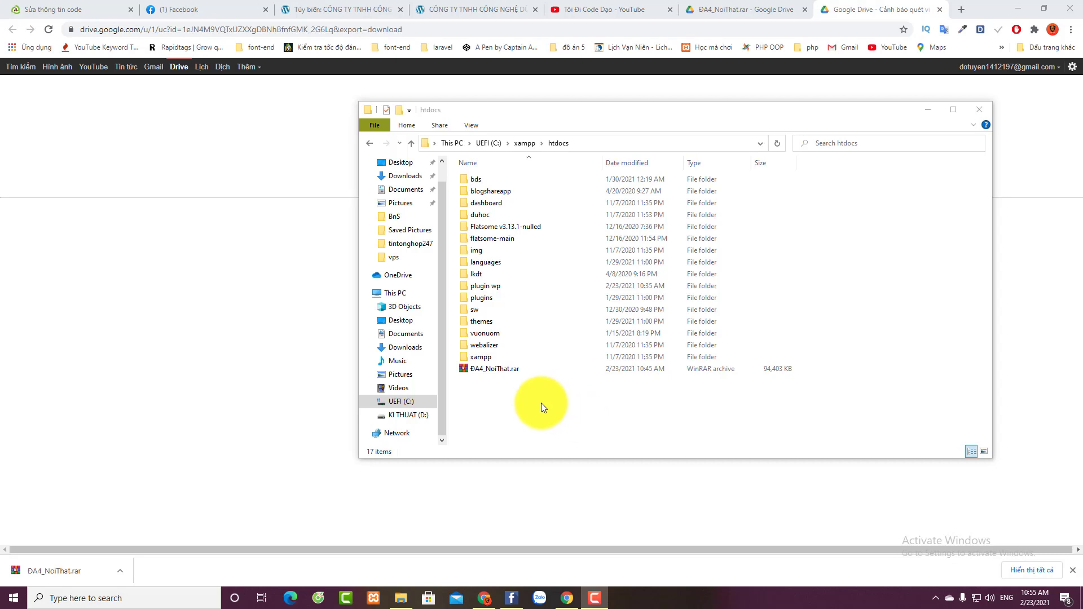
# Step: Extract the ĐA4_NoiThat.rar archive directly into the htdocs folder
pyautogui.click(515, 397)
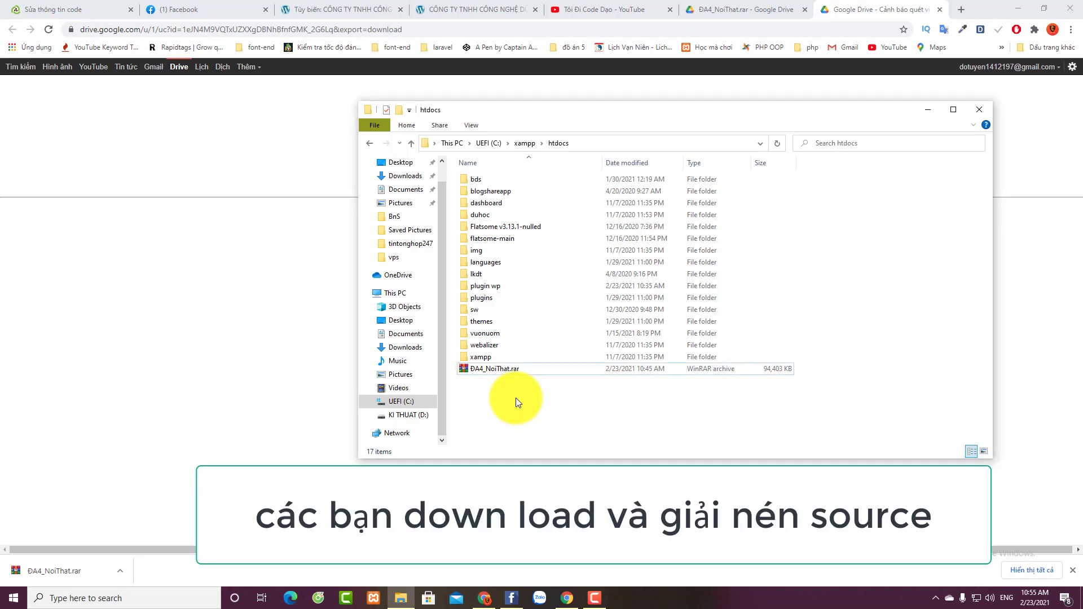
pyautogui.click(493, 367)
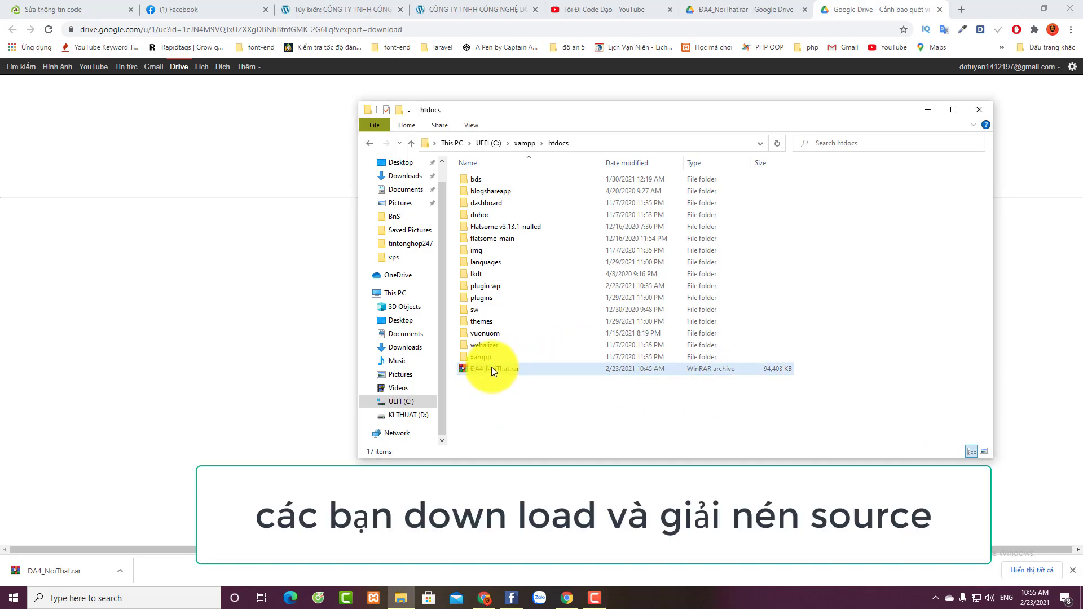
pyautogui.rightClick(492, 371)
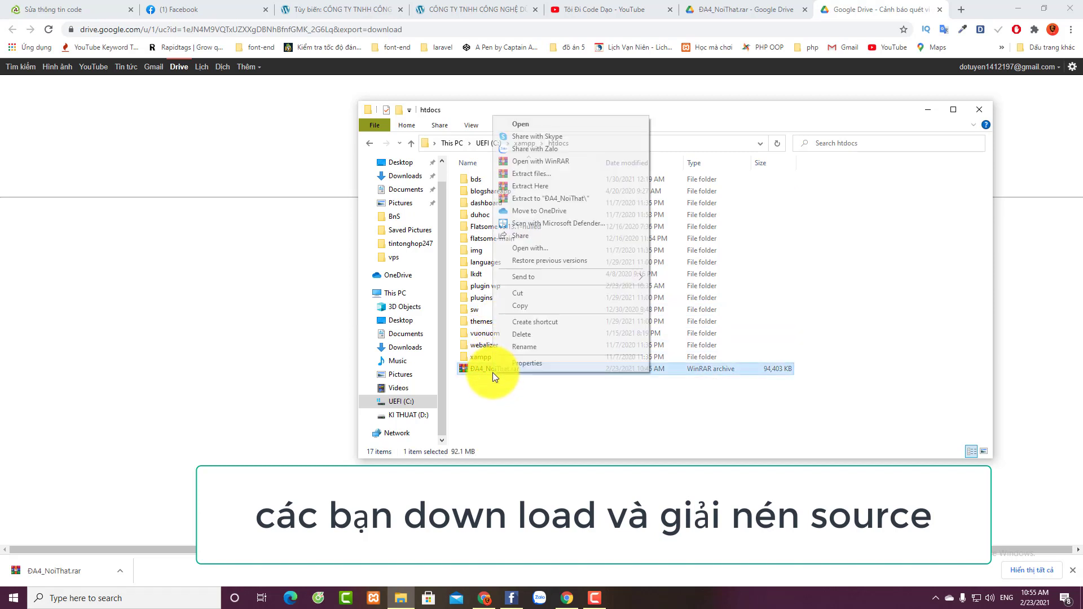
pyautogui.click(522, 185)
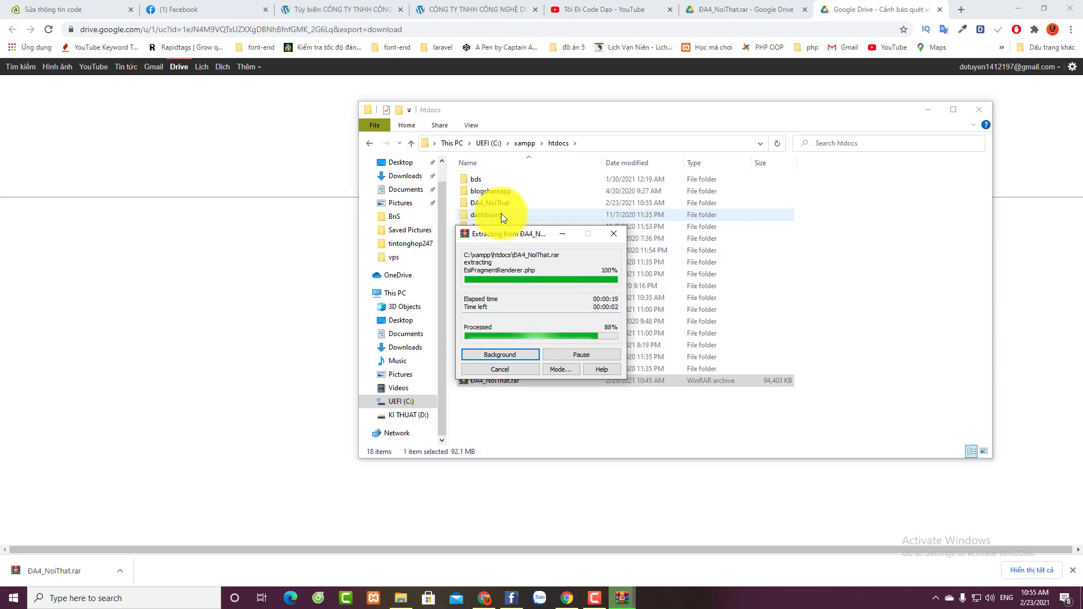
pyautogui.click(936, 600)
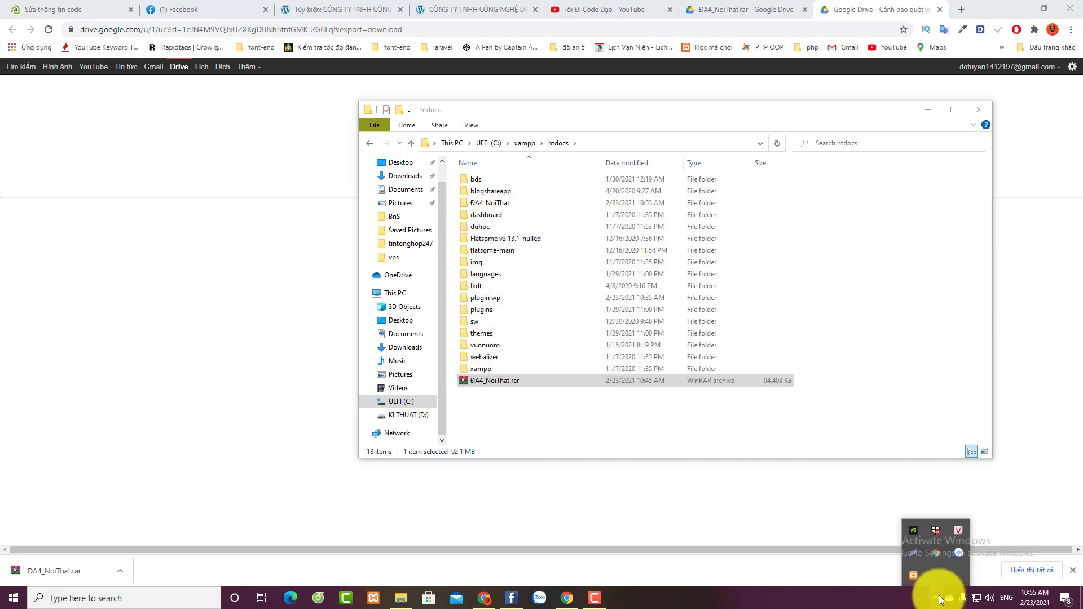
pyautogui.click(936, 601)
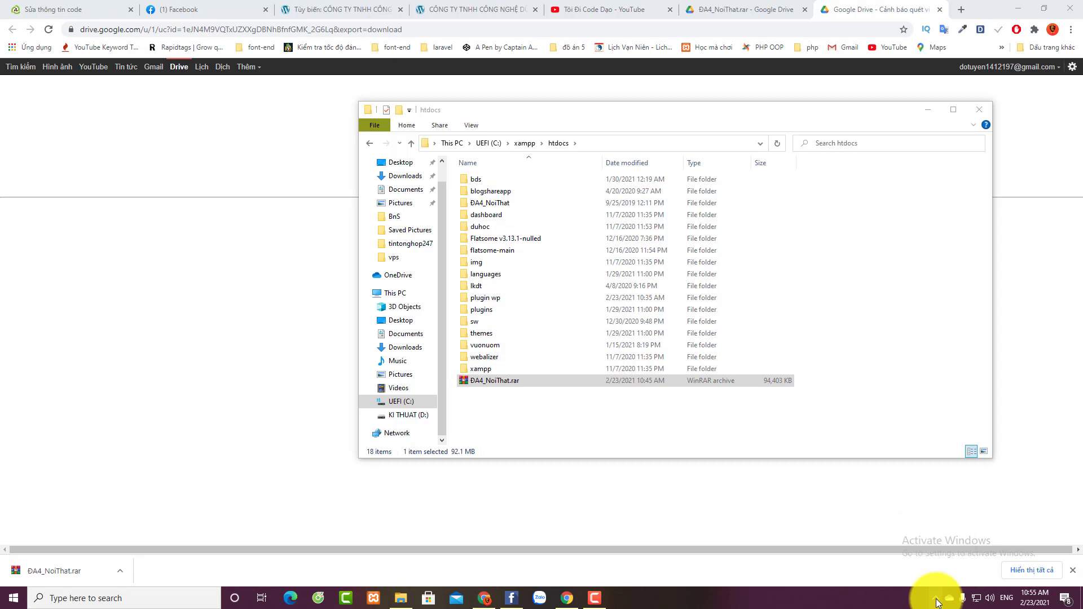
# Step: Examine the contents of the extracted ĐA4_NoiThat folder, including its BÁO CÁO ĐỒ ÁN 4 and noithat subfolders, and return to htdocs
pyautogui.click(486, 205)
pyautogui.doubleClick(486, 205)
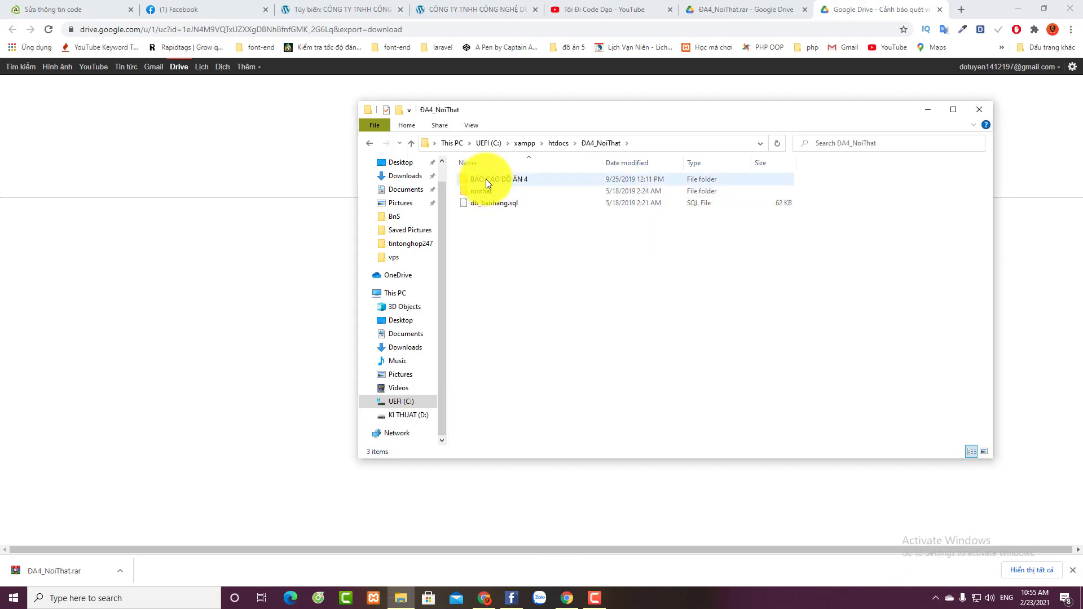
pyautogui.moveTo(490, 231); pyautogui.dragTo(612, 175)
pyautogui.click(617, 248)
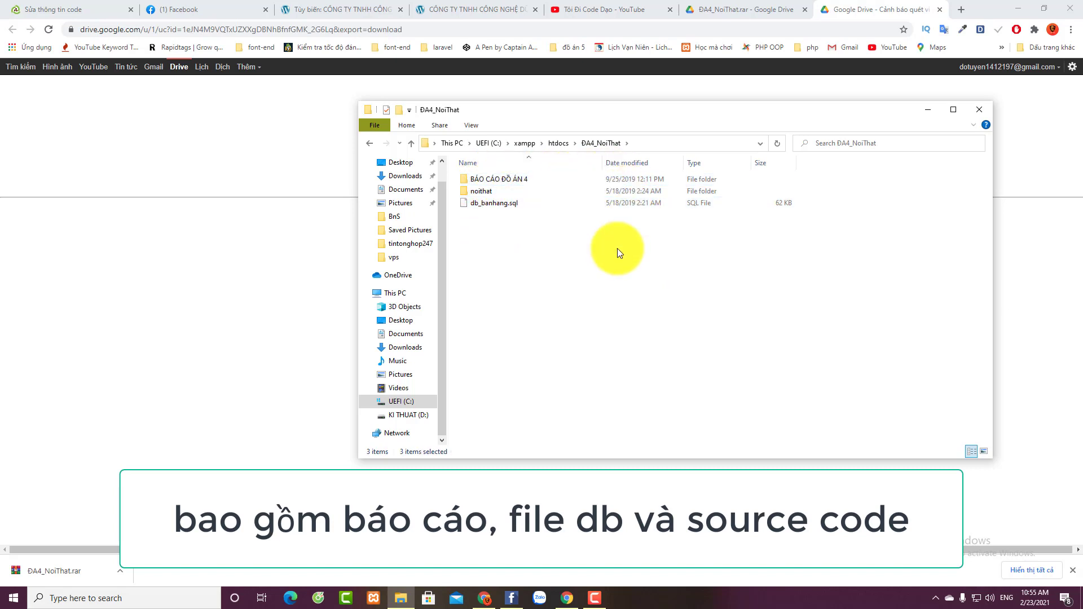
pyautogui.doubleClick(514, 181)
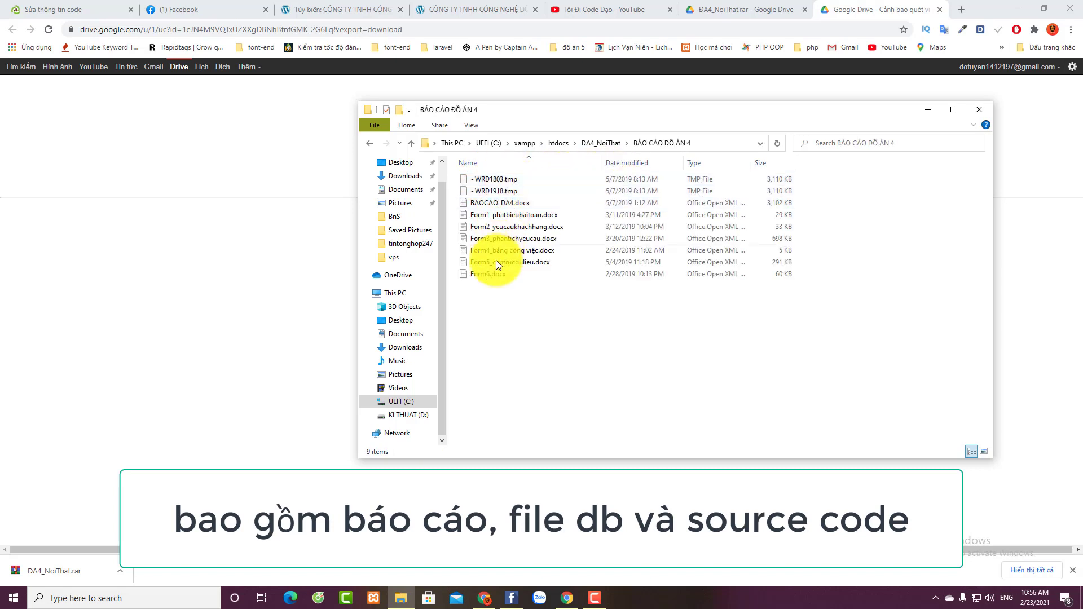
pyautogui.moveTo(541, 290); pyautogui.dragTo(480, 176)
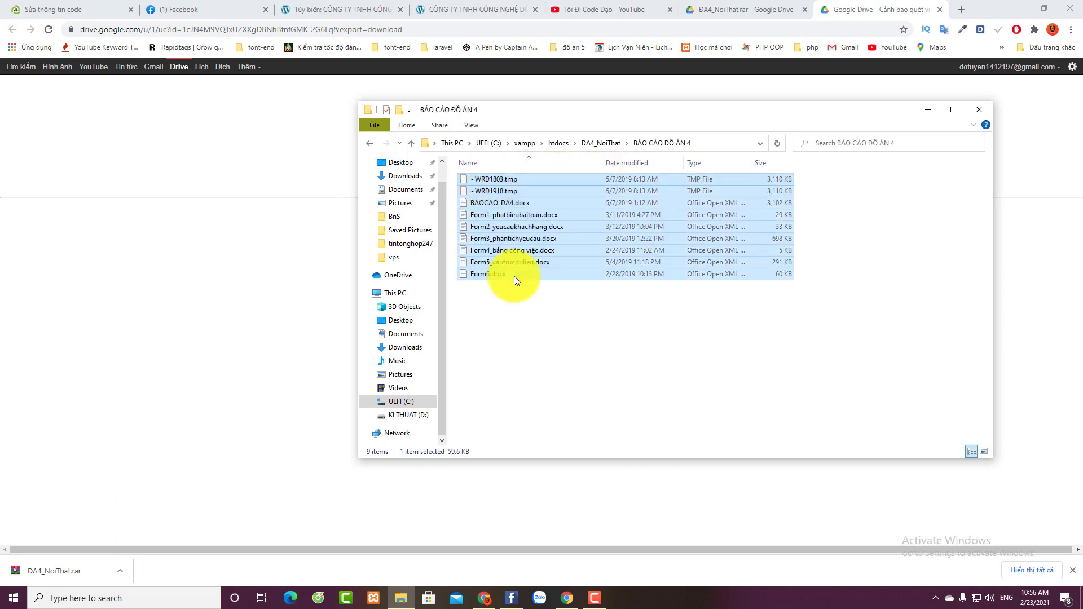
pyautogui.click(514, 290)
pyautogui.click(600, 143)
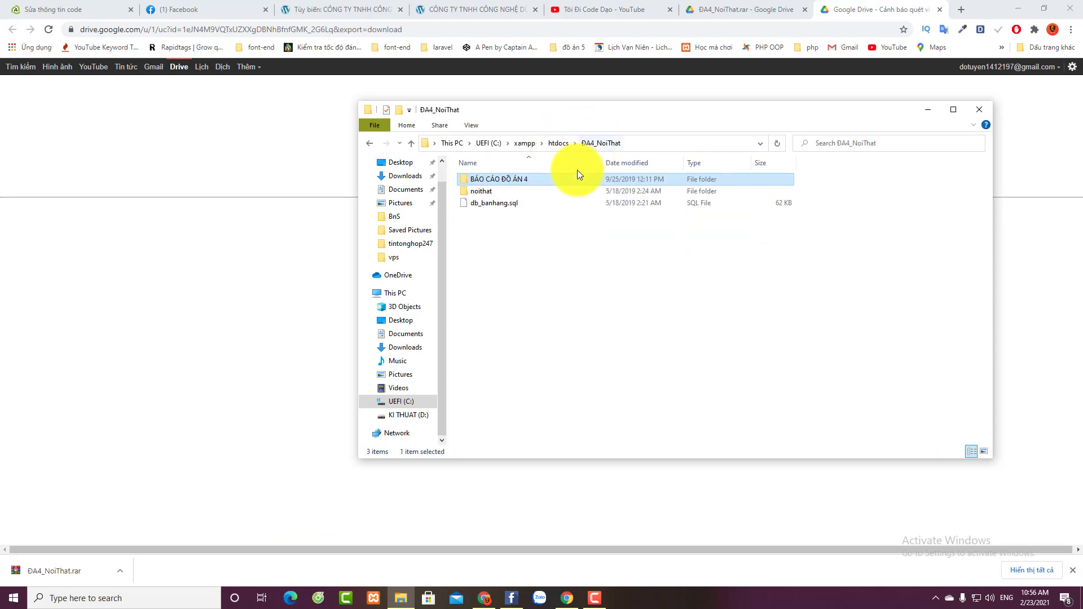
pyautogui.doubleClick(492, 194)
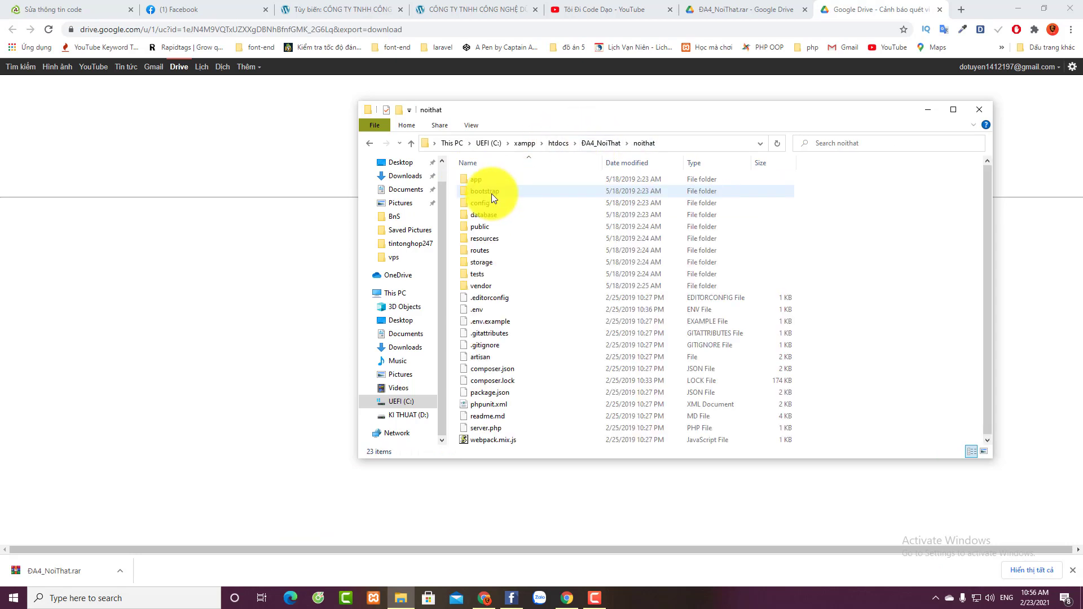
pyautogui.click(555, 143)
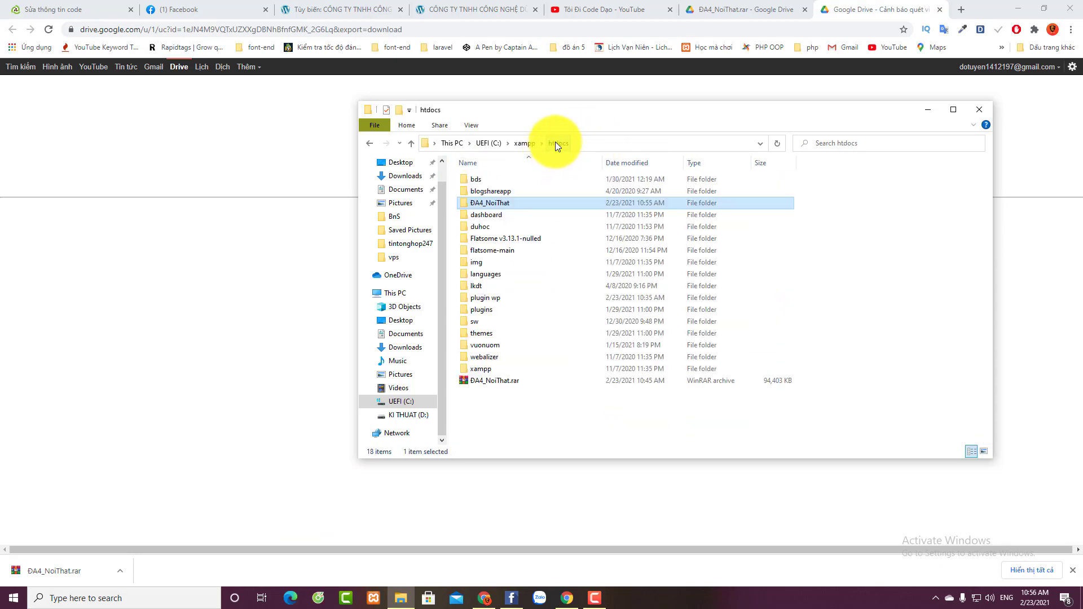
# Step: Move the noithat source folder out of ĐA4_NoiThat into htdocs and check its contents there
pyautogui.doubleClick(496, 203)
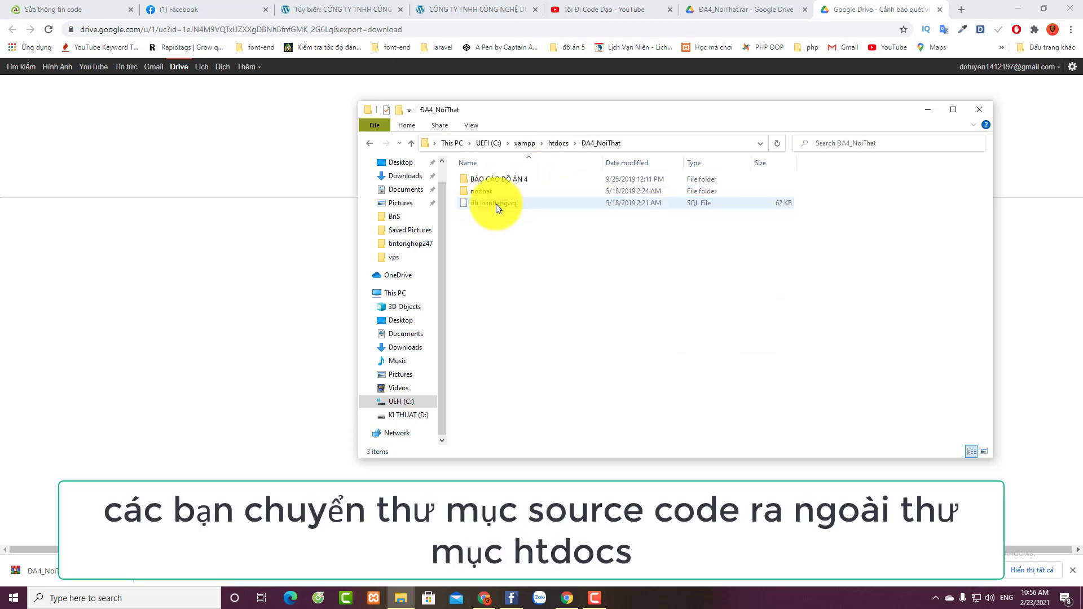
pyautogui.rightClick(494, 191)
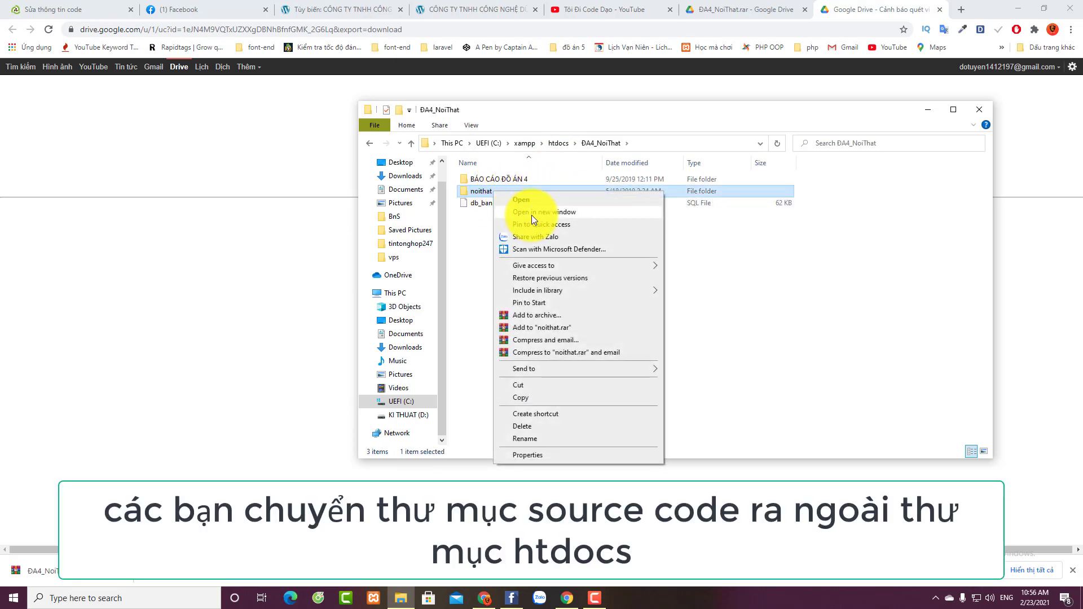
pyautogui.click(524, 399)
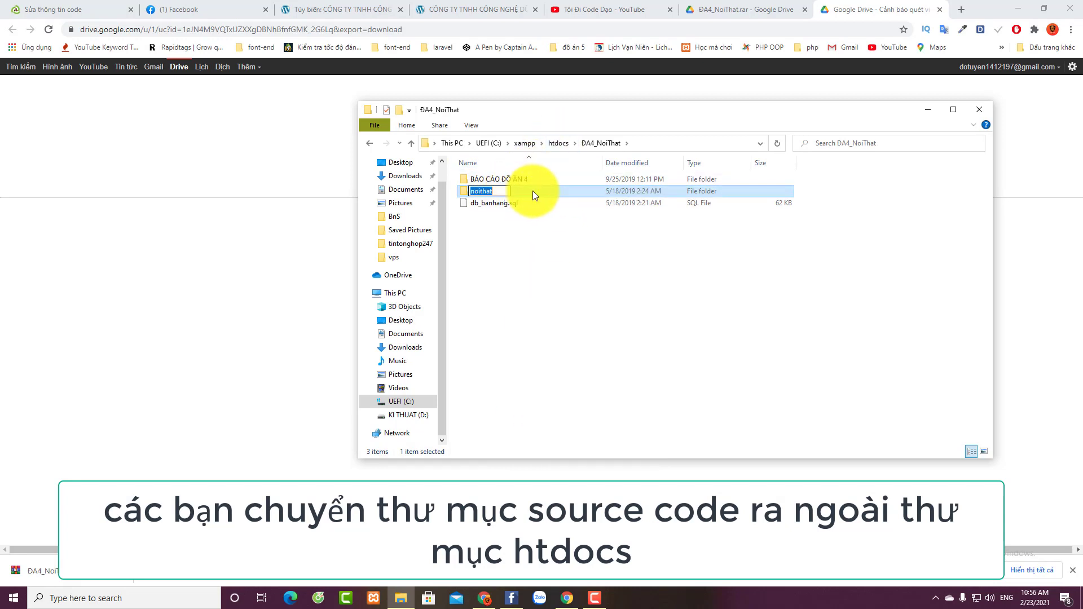
pyautogui.rightClick(547, 191)
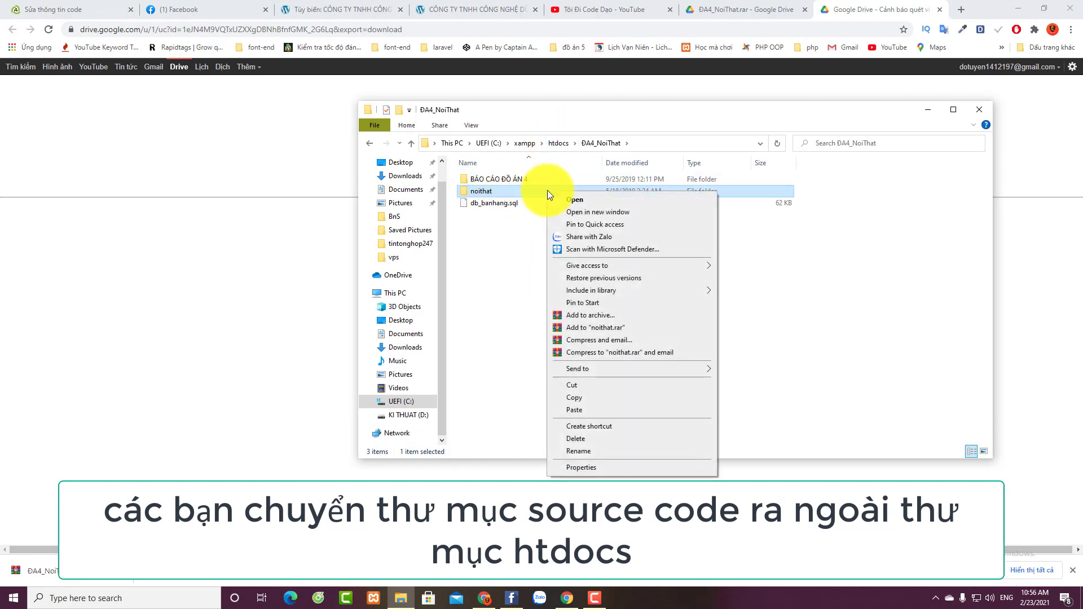
pyautogui.click(577, 386)
pyautogui.click(551, 143)
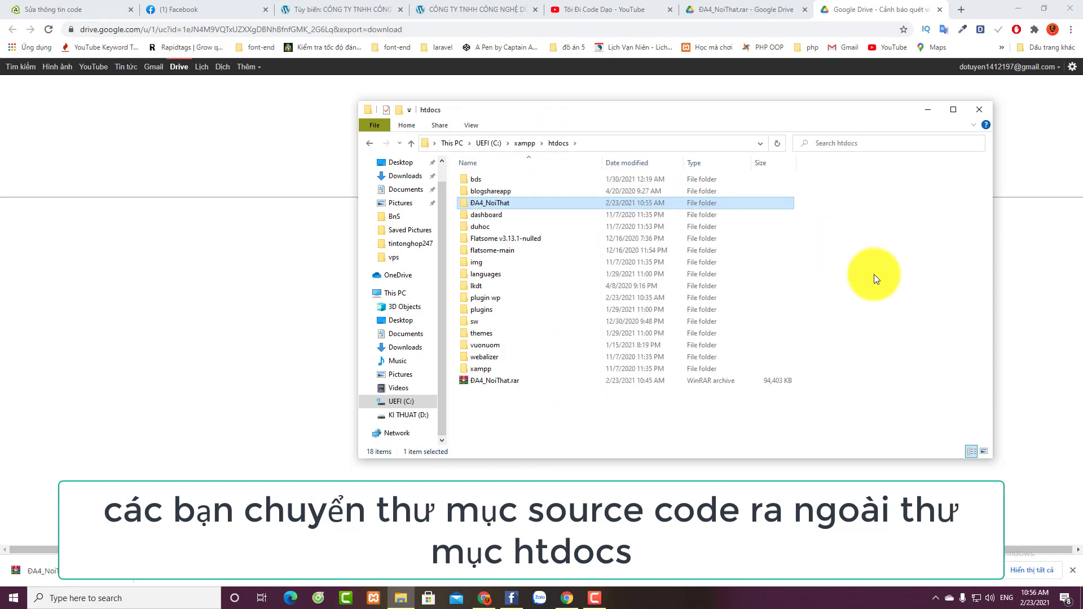
pyautogui.rightClick(874, 275)
pyautogui.click(901, 354)
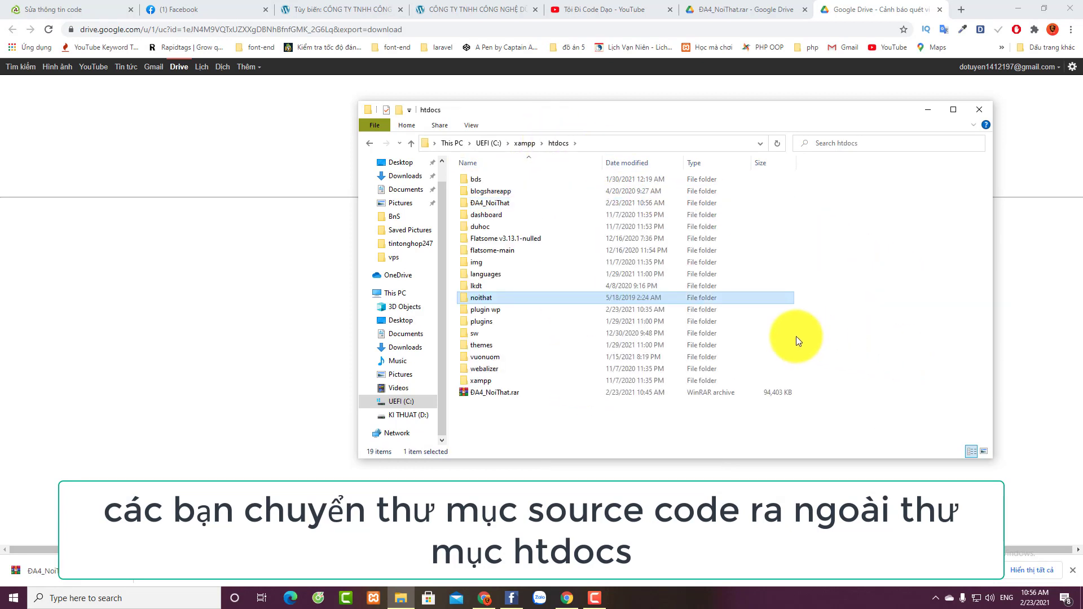
pyautogui.doubleClick(586, 298)
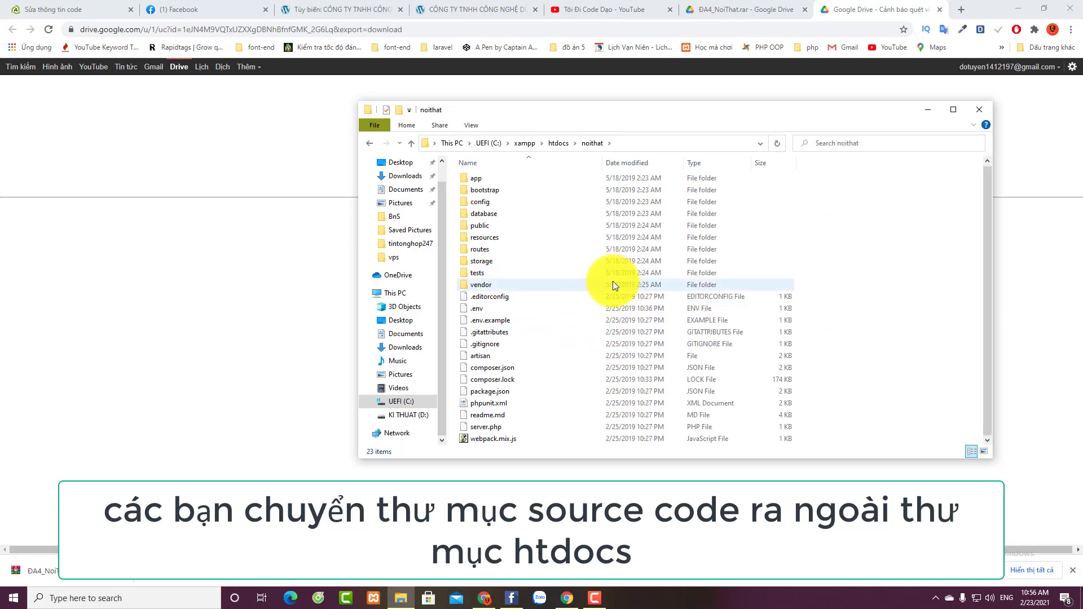
pyautogui.click(558, 142)
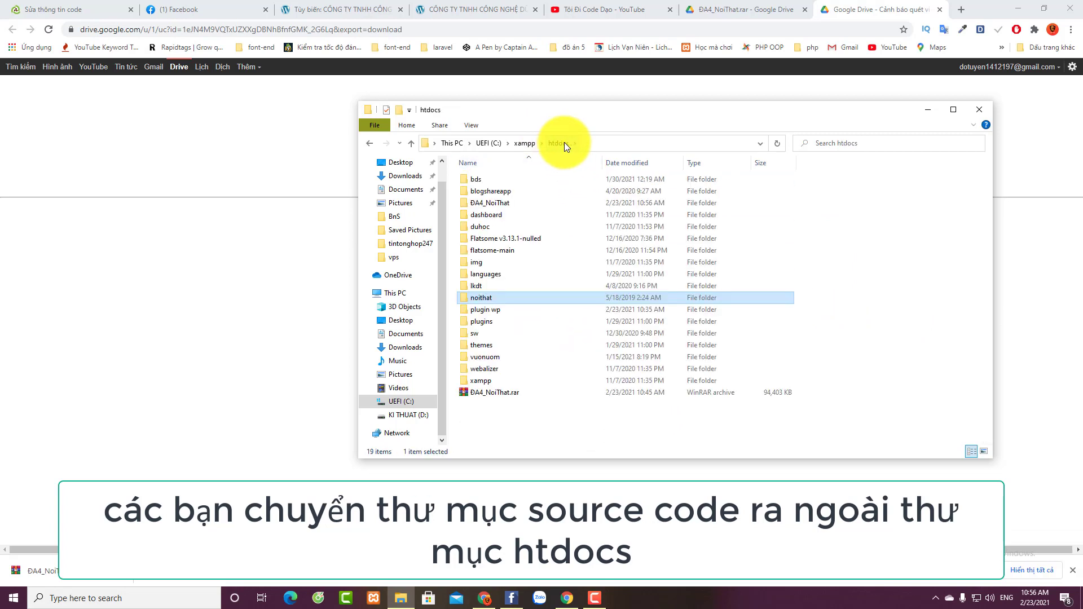
pyautogui.moveTo(492, 414); pyautogui.dragTo(475, 178)
pyautogui.click(529, 444)
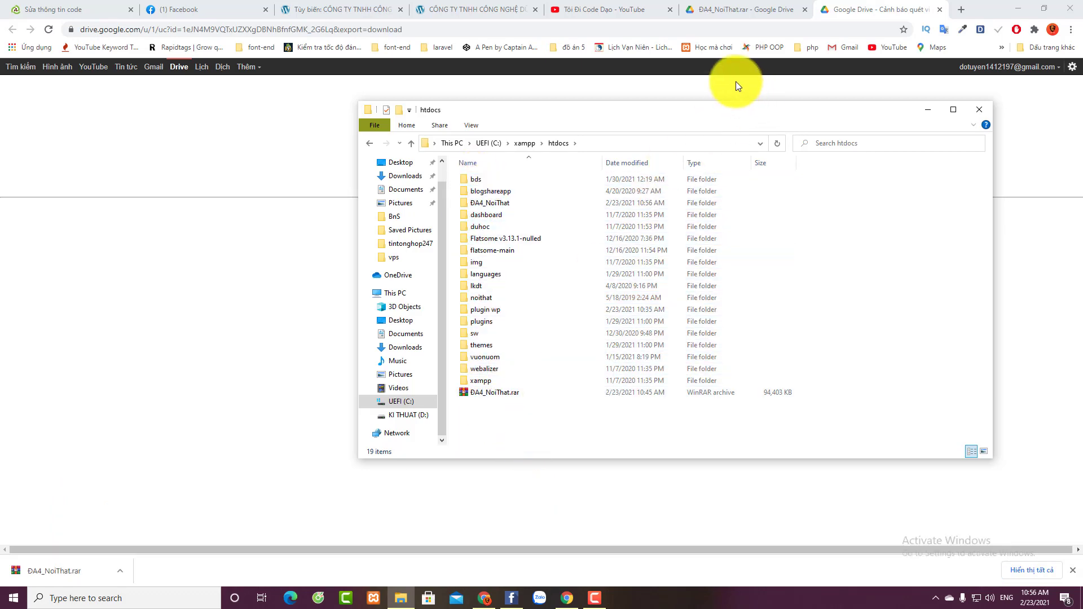
# Step: Open phpMyAdmin at localhost/phpmyadmin/ in a new Chrome tab
pyautogui.click(963, 6)
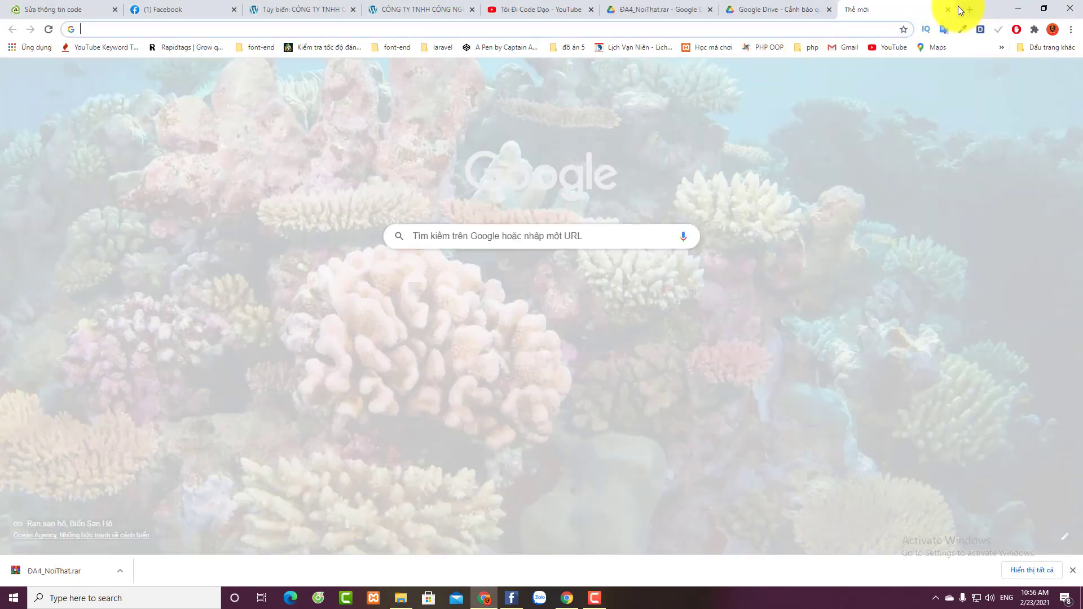
pyautogui.write('local')
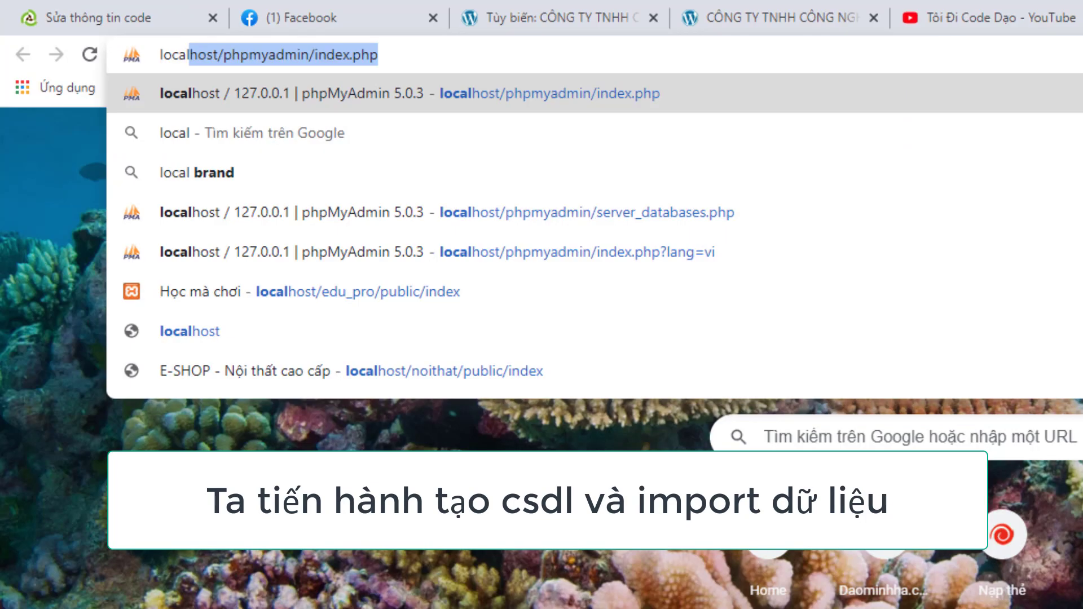
pyautogui.press('End')
pyautogui.press('BackSpace')
pyautogui.press('BackSpace')
pyautogui.press('BackSpace')
pyautogui.press('BackSpace')
pyautogui.press('BackSpace')
pyautogui.press('BackSpace')
pyautogui.press('BackSpace')
pyautogui.press('BackSpace')
pyautogui.press('BackSpace')
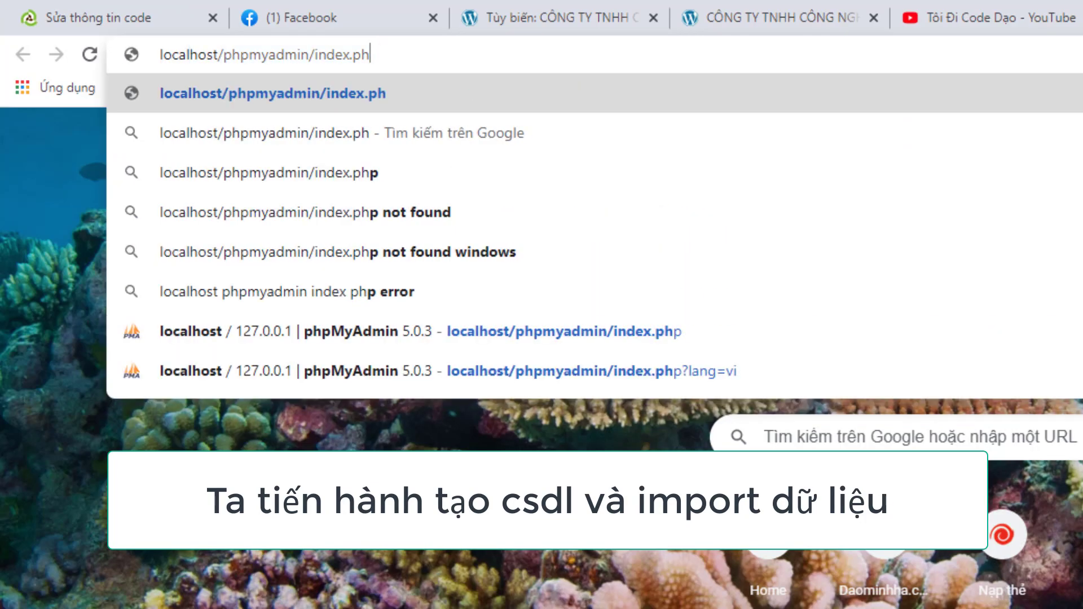
pyautogui.press('Return')
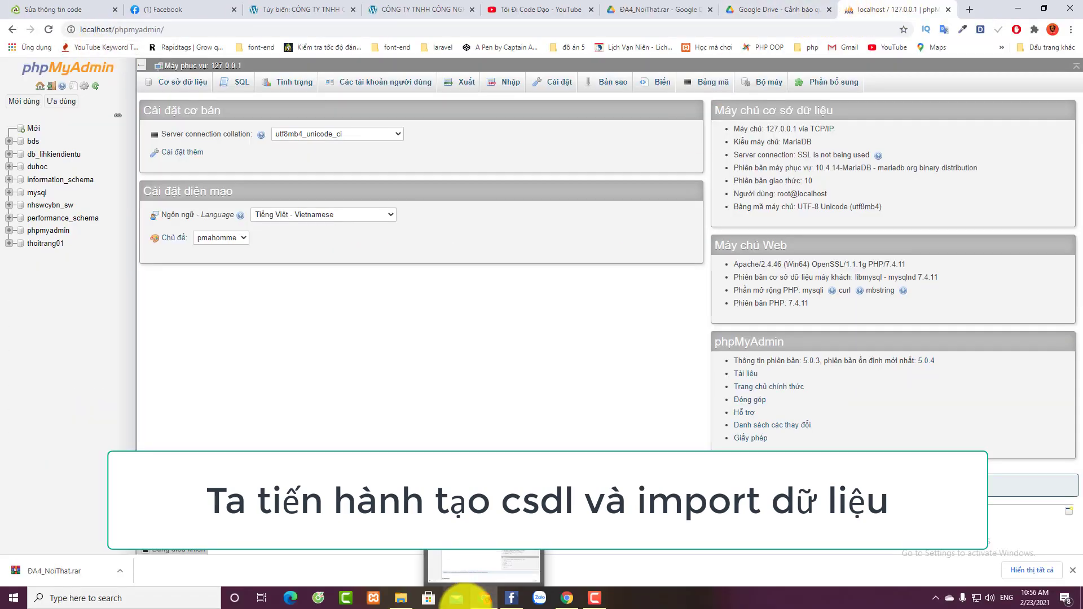
# Step: Check the SQL file's name in the ĐA4_NoiThat folder and create a phpMyAdmin database named db_banhang with the utf8mb4_general_ci collation
pyautogui.click(400, 599)
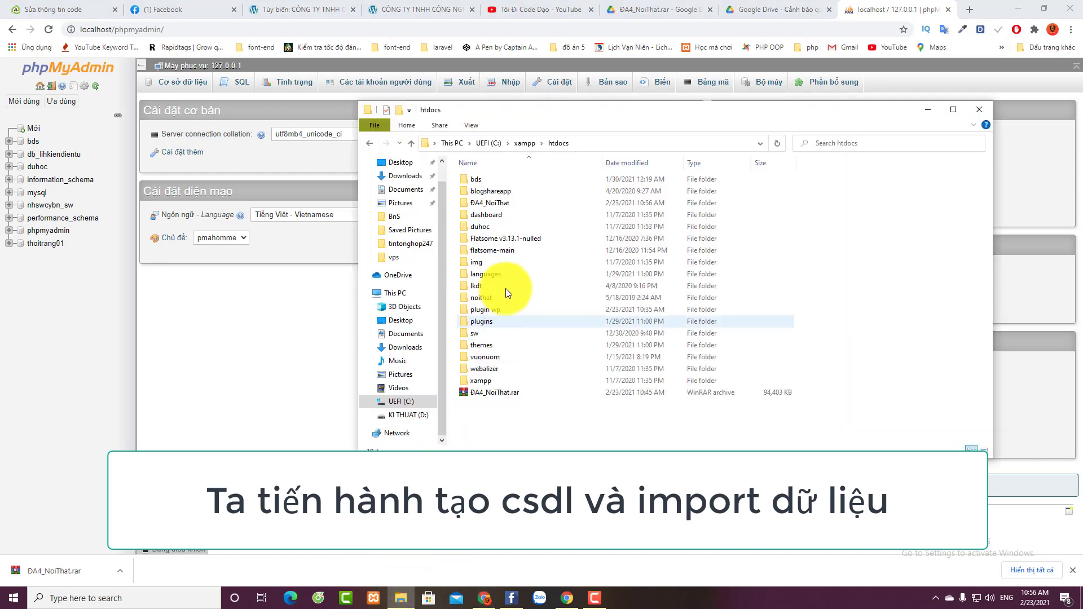
pyautogui.doubleClick(493, 204)
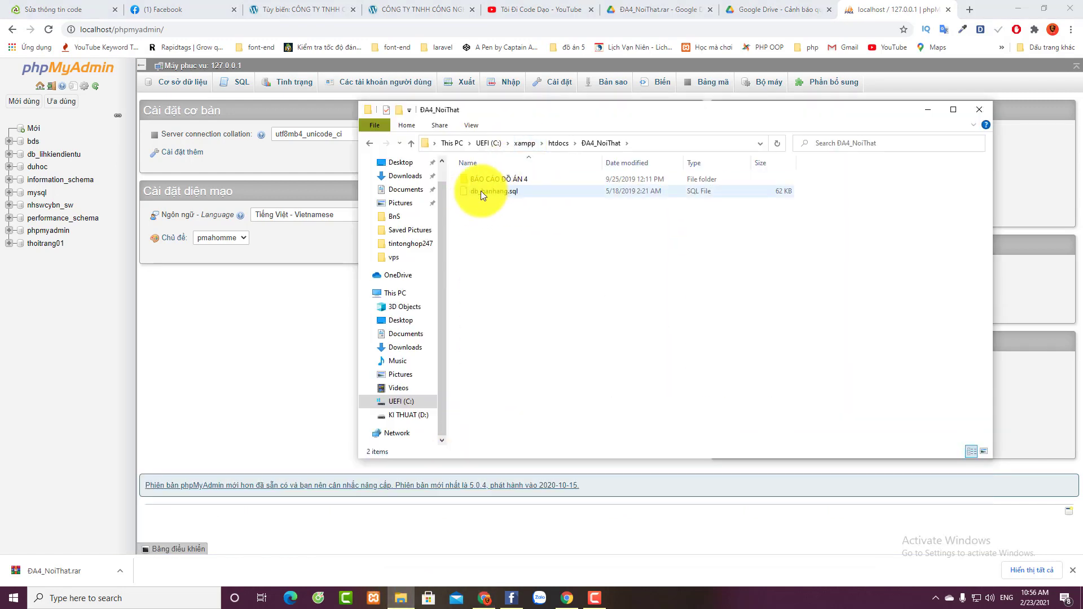
pyautogui.click(490, 192)
pyautogui.click(490, 193)
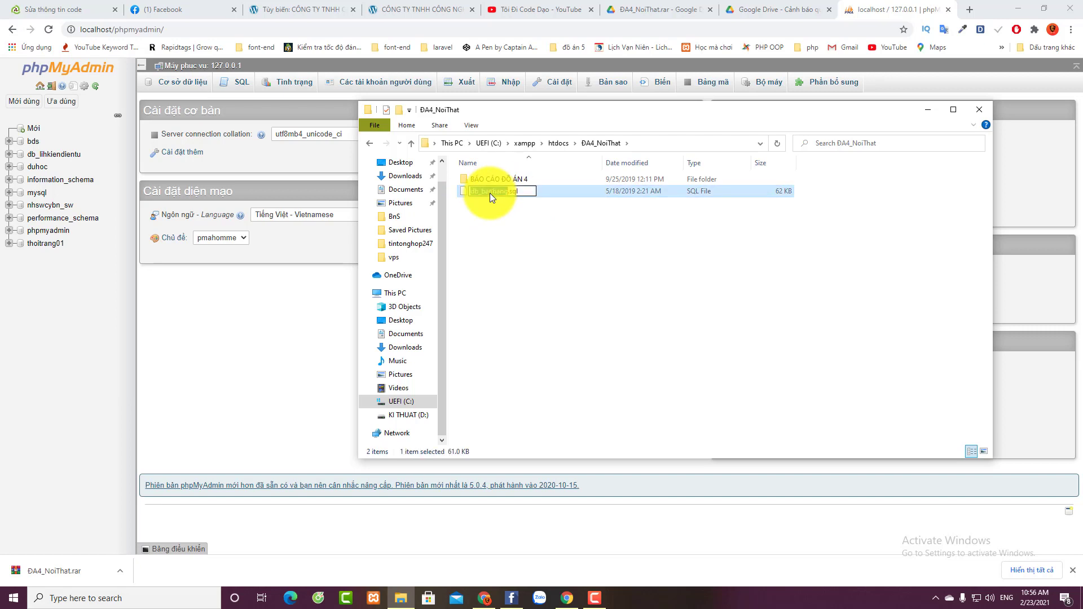
pyautogui.click(492, 231)
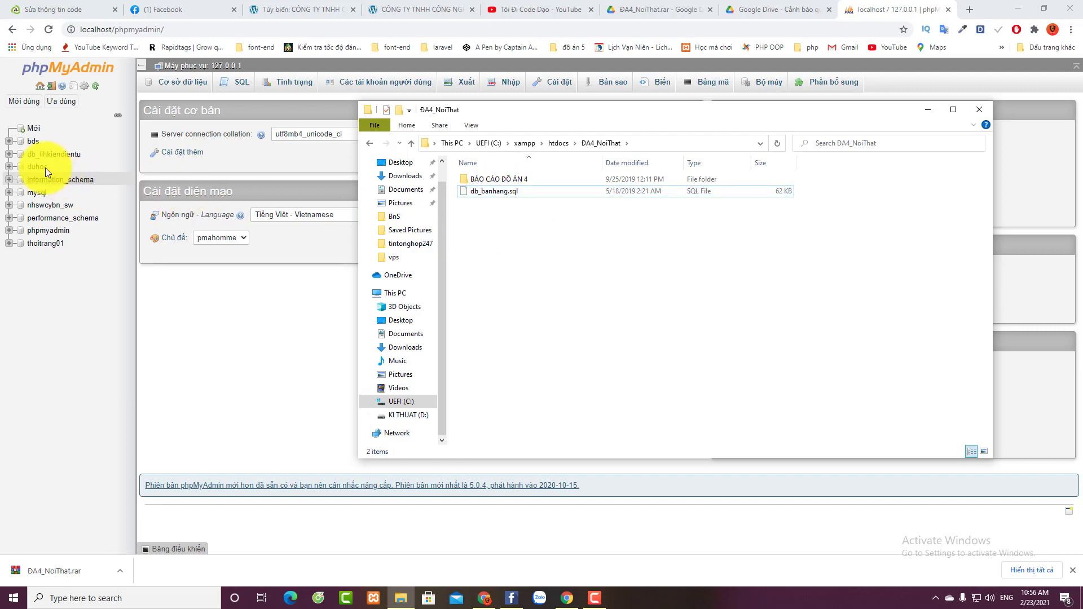
pyautogui.click(19, 129)
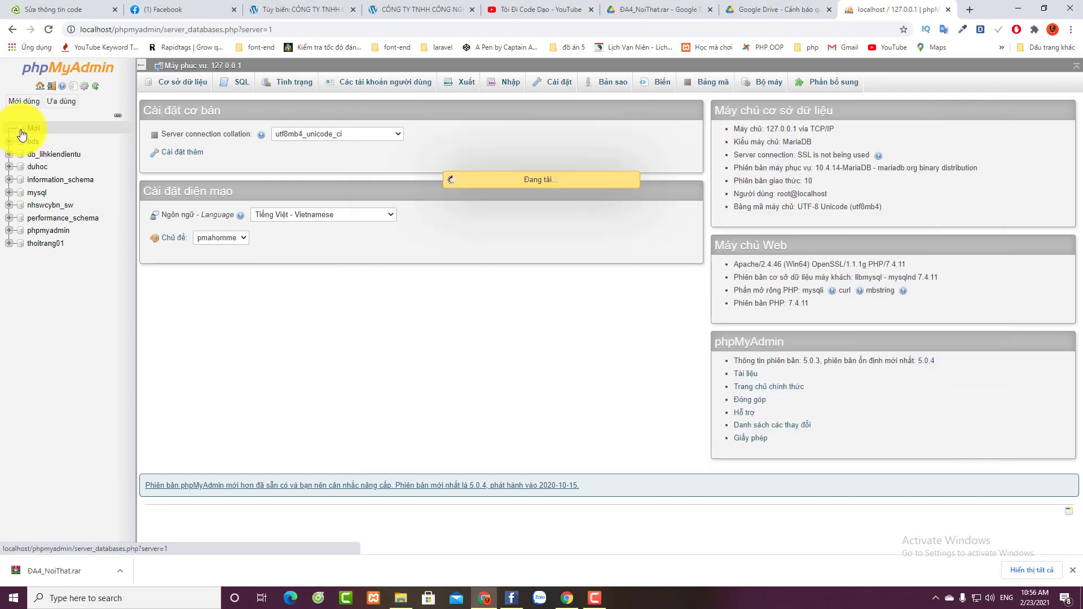
pyautogui.click(182, 163)
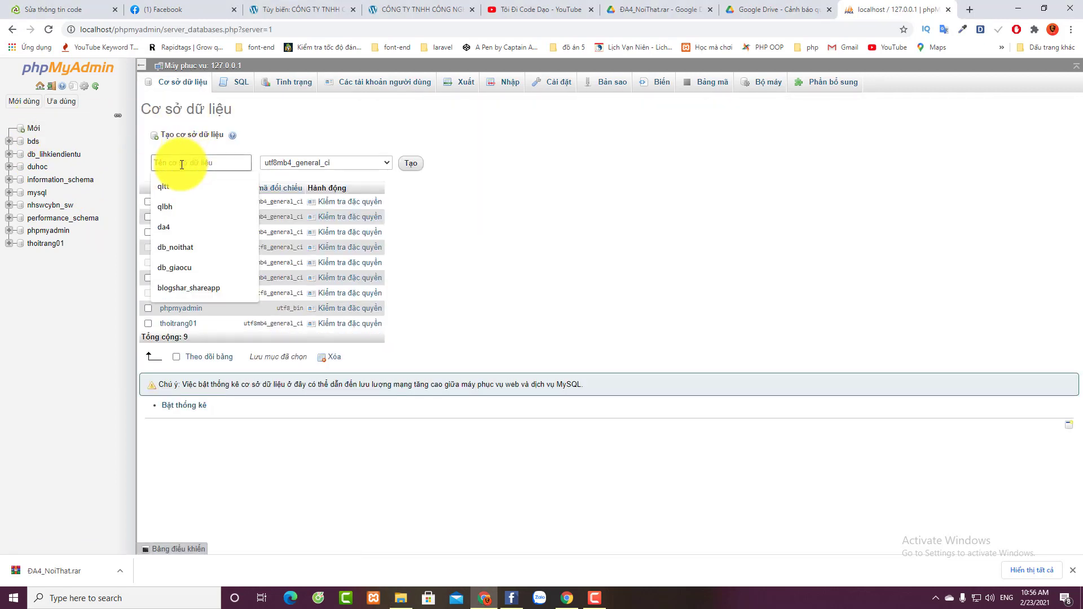
pyautogui.write('db_banhang')
pyautogui.click(414, 166)
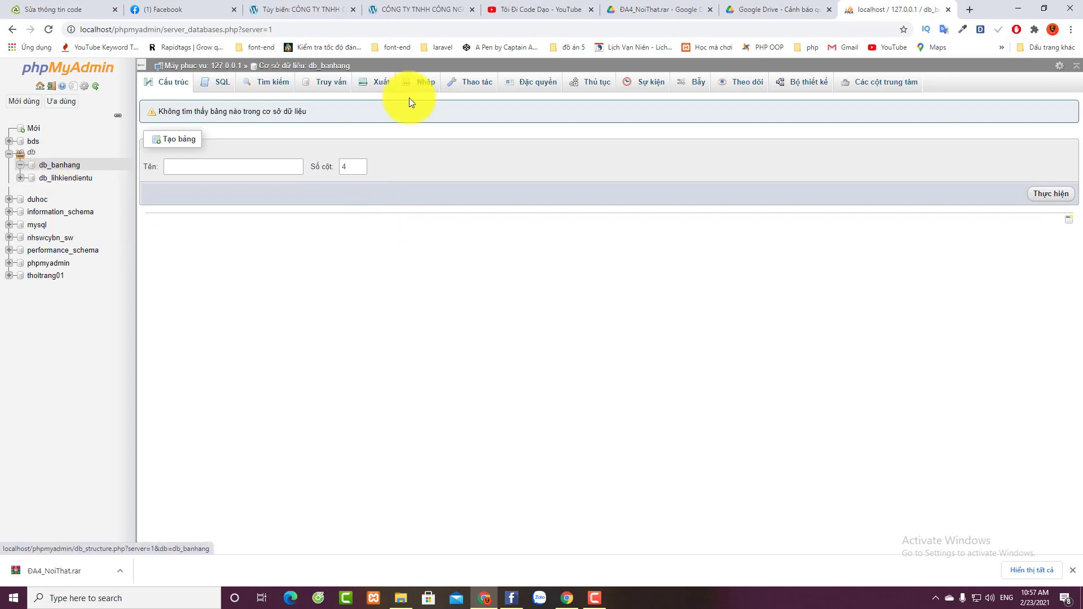
# Step: Import the db_banhang.sql file from the ĐA4_NoiThat folder into the db_banhang database
pyautogui.click(412, 84)
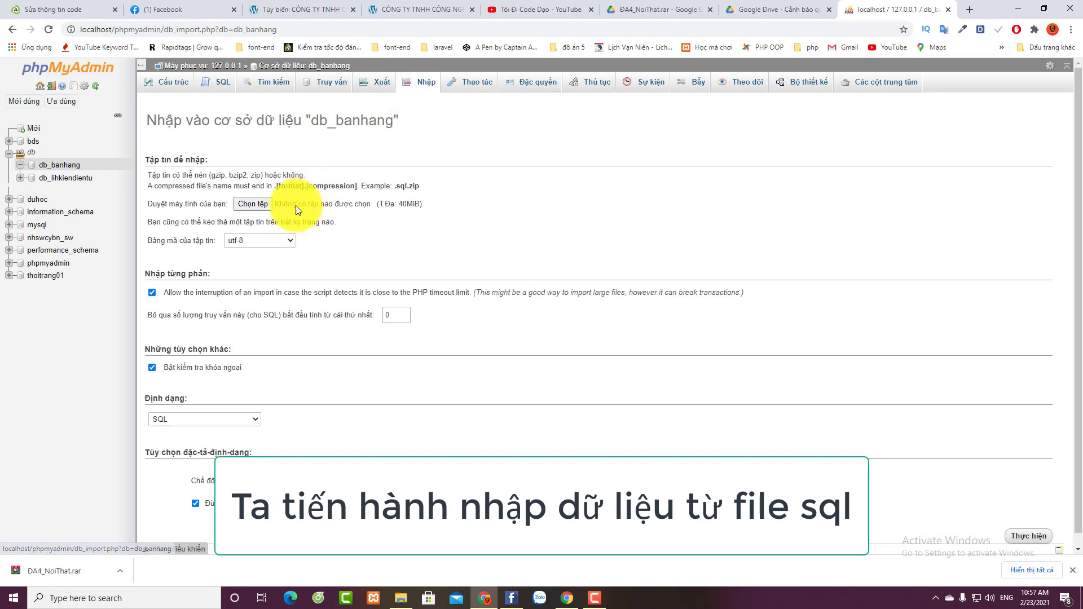
pyautogui.click(252, 205)
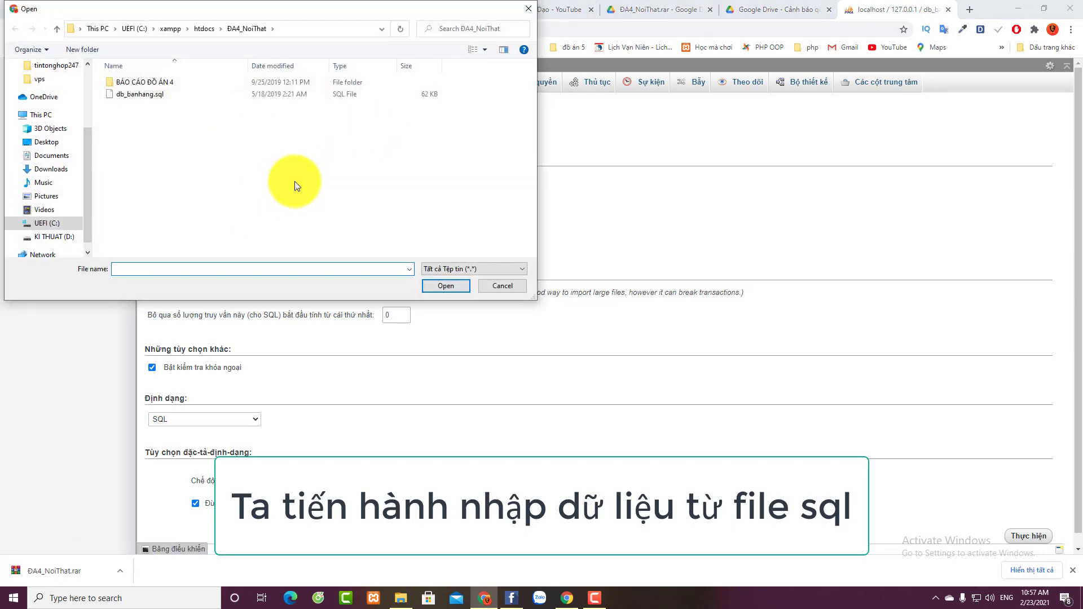
pyautogui.click(124, 96)
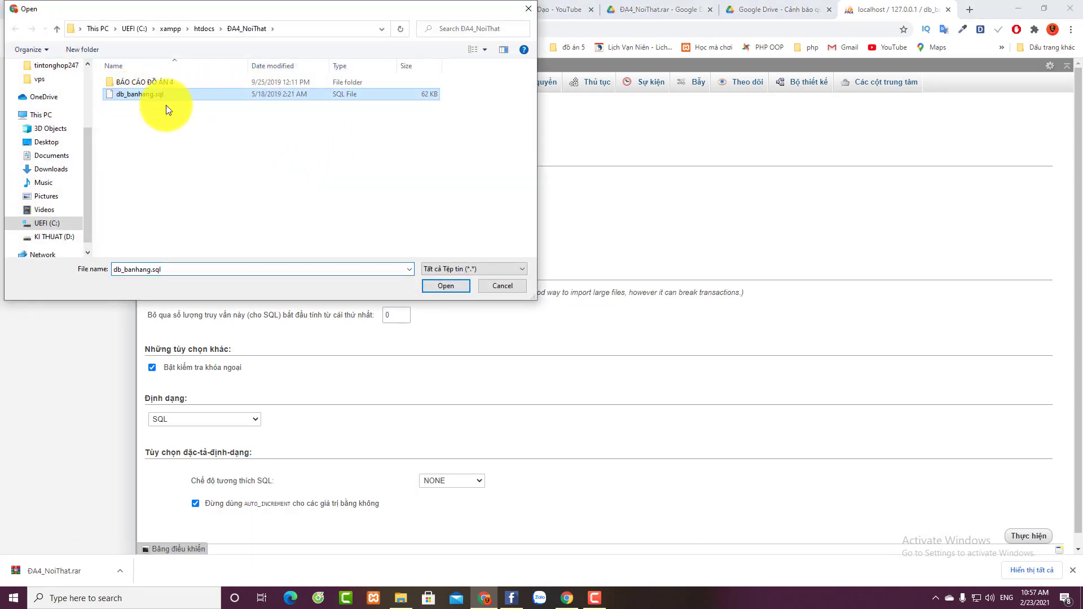
pyautogui.click(435, 285)
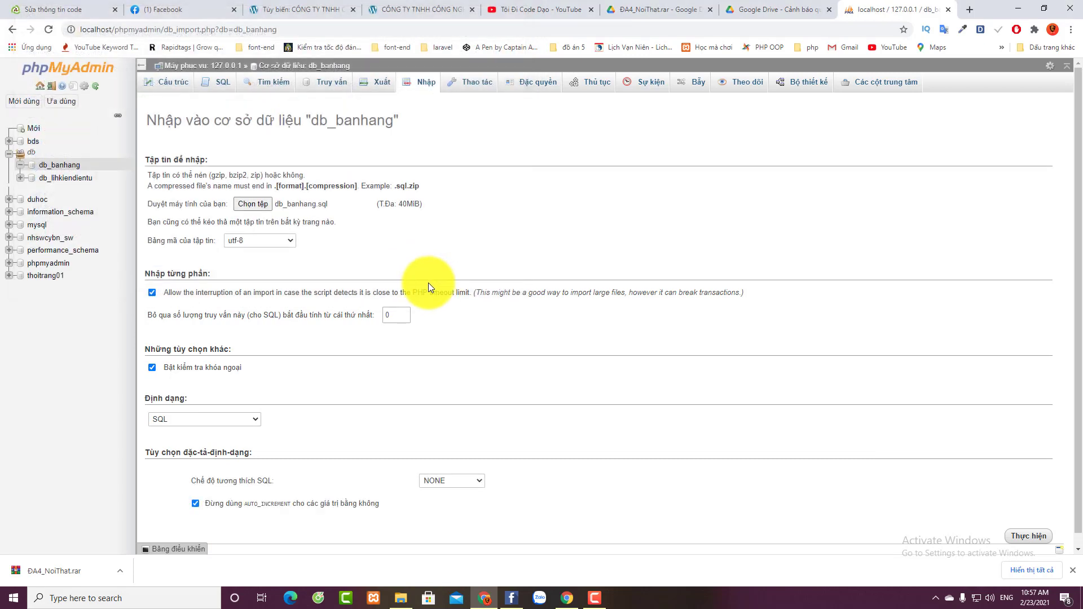
pyautogui.scroll(-1, 502, 232)
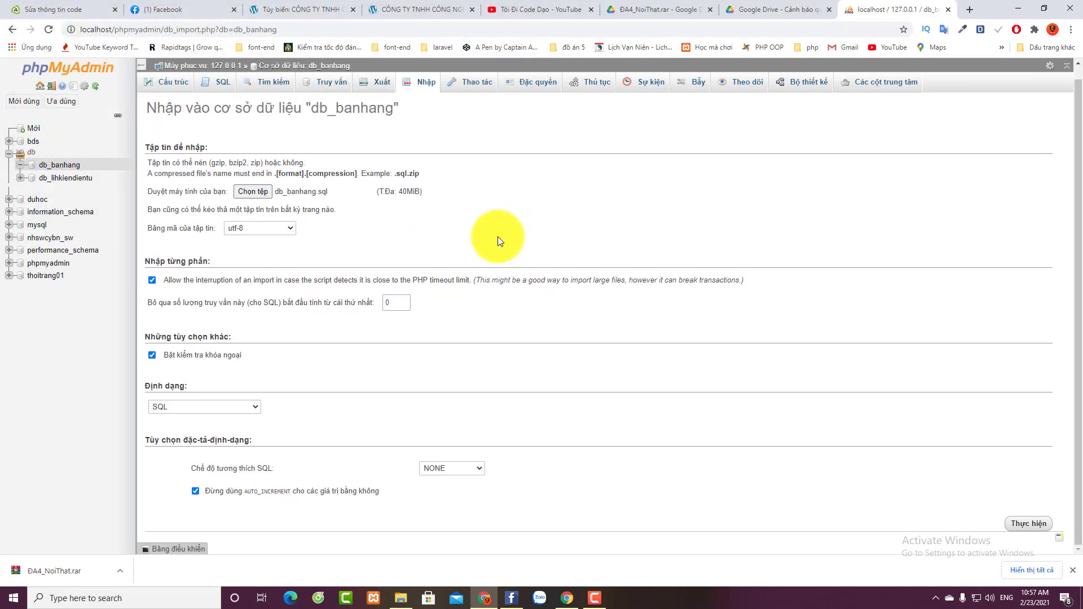
pyautogui.click(1021, 525)
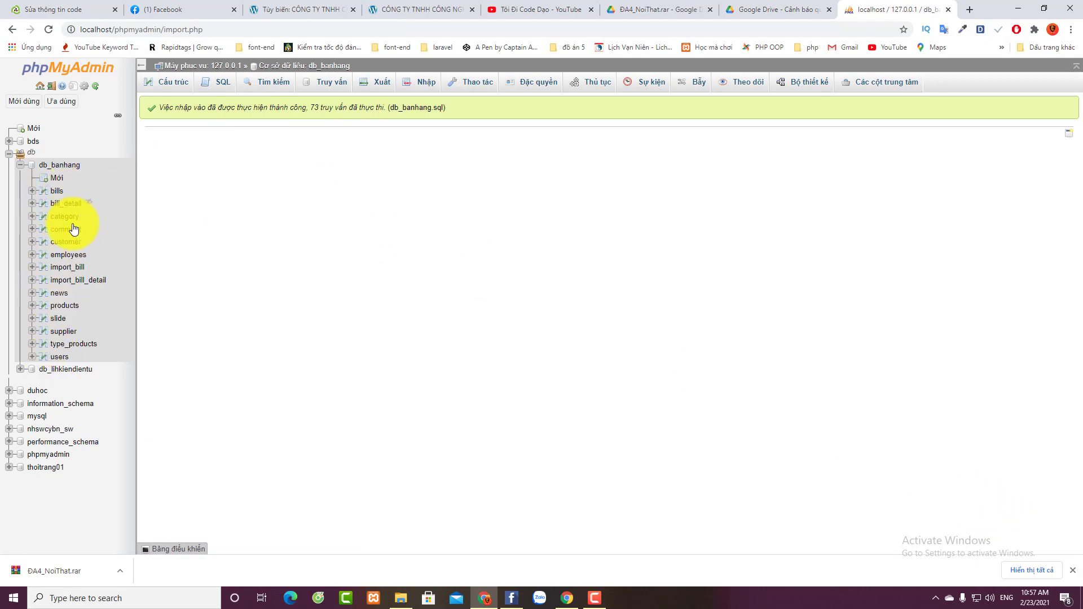
# Step: Switch to File Explorer and open the .env file of htdocs\noithat with Notepad, keeping it as the default app for .env files
pyautogui.click(401, 596)
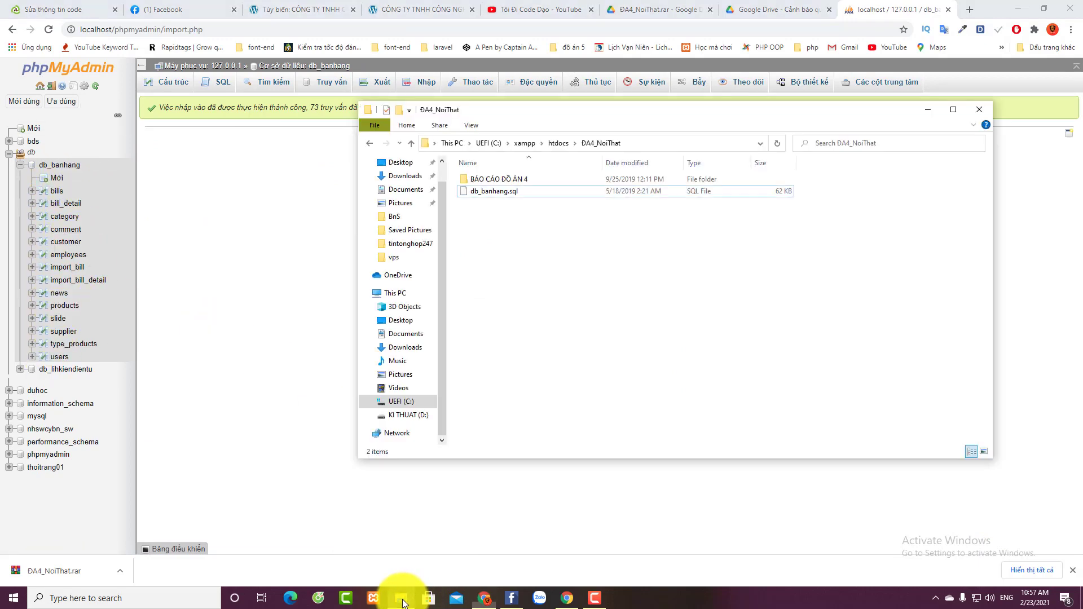
pyautogui.click(558, 143)
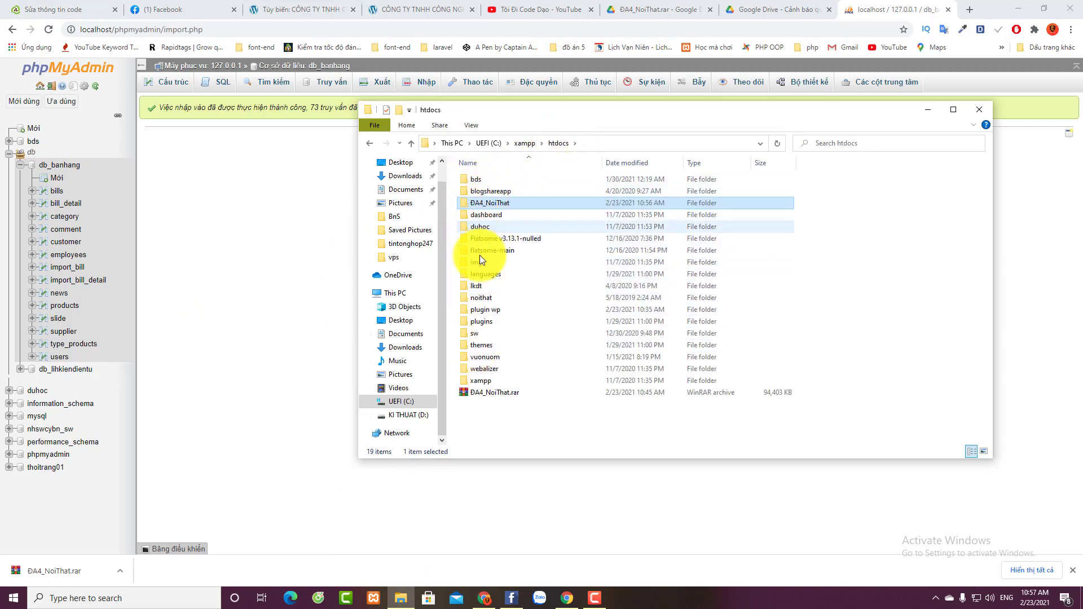
pyautogui.doubleClick(483, 299)
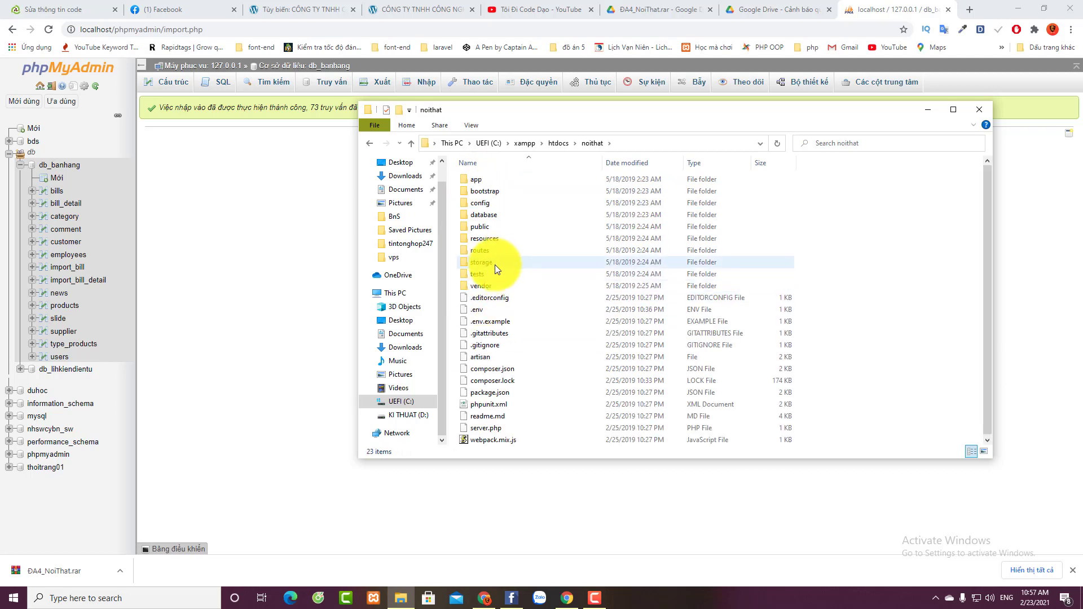
pyautogui.click(479, 310)
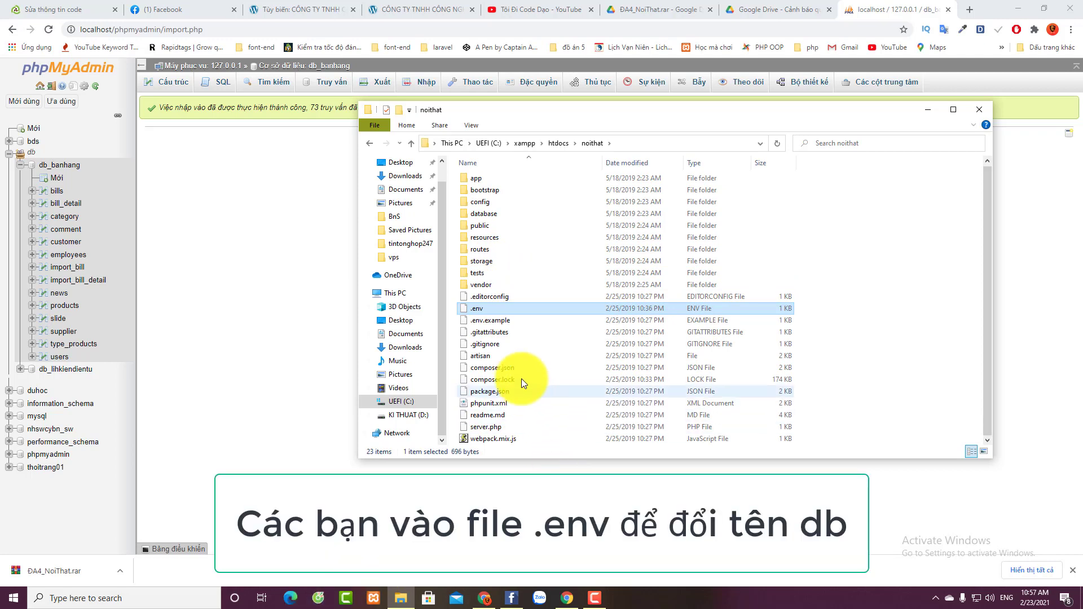
pyautogui.rightClick(490, 310)
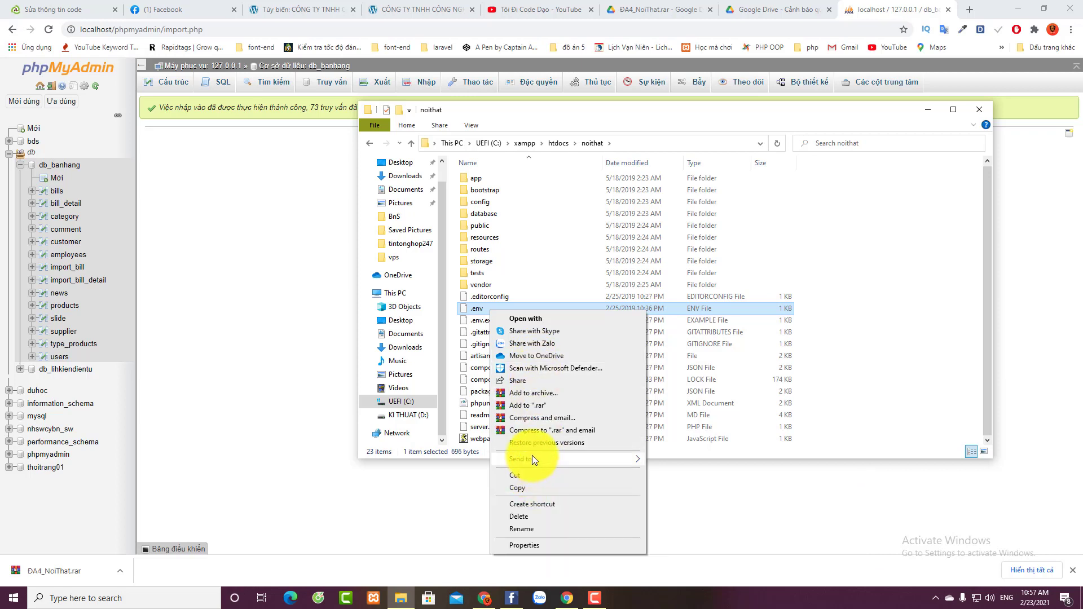
pyautogui.click(520, 314)
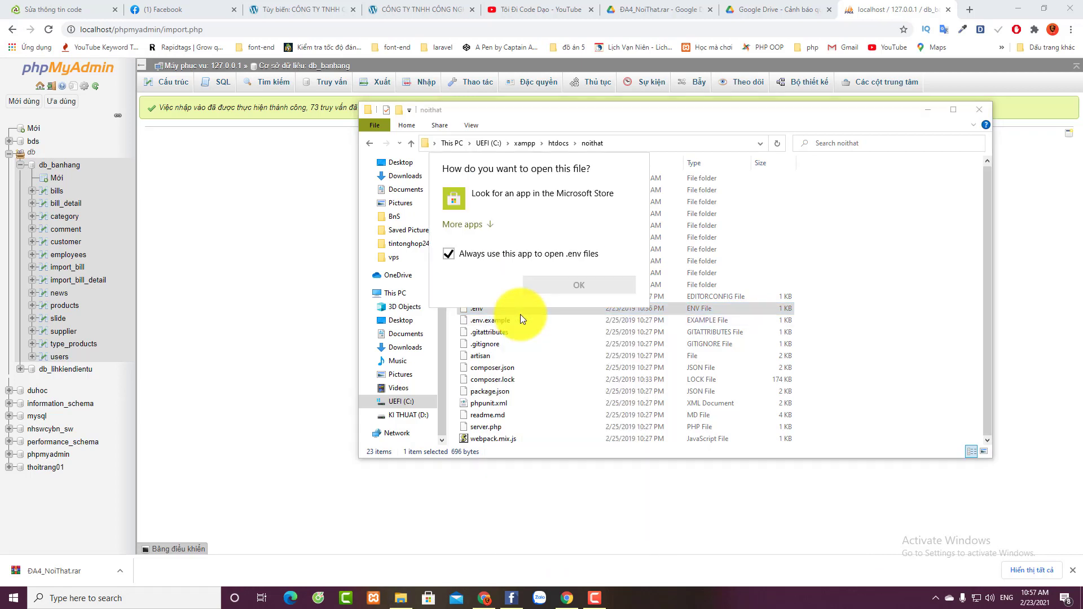
pyautogui.click(481, 225)
pyautogui.scroll(-2, 488, 271)
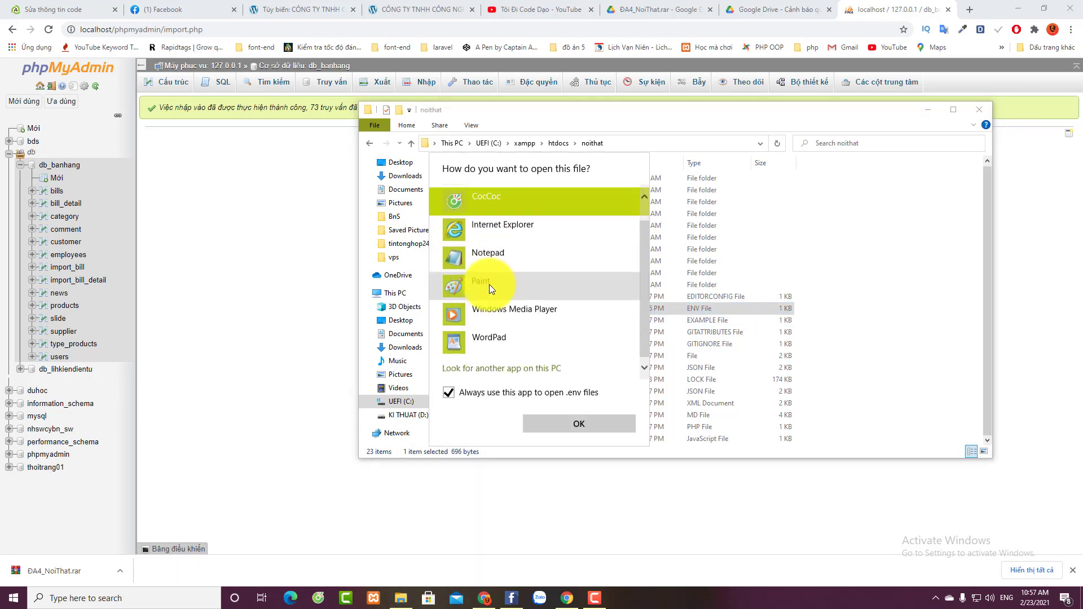
pyautogui.scroll(1, 485, 316)
pyautogui.click(490, 282)
pyautogui.click(539, 424)
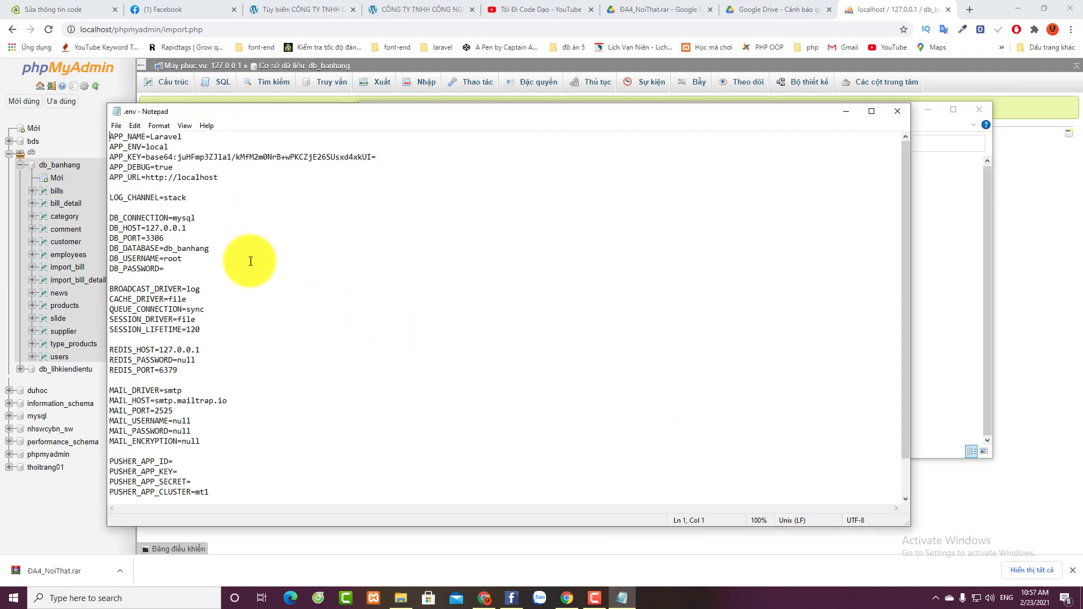
# Step: Check the DB_DATABASE name in the .env file and close the file without changes
pyautogui.moveTo(223, 247); pyautogui.dragTo(166, 250)
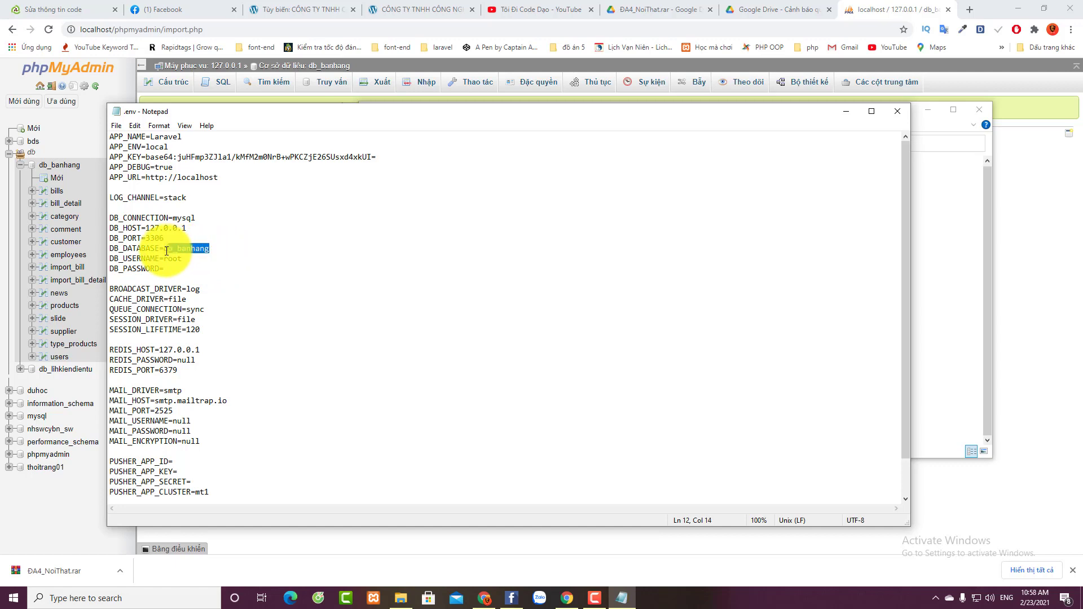
pyautogui.click(898, 113)
pyautogui.click(758, 188)
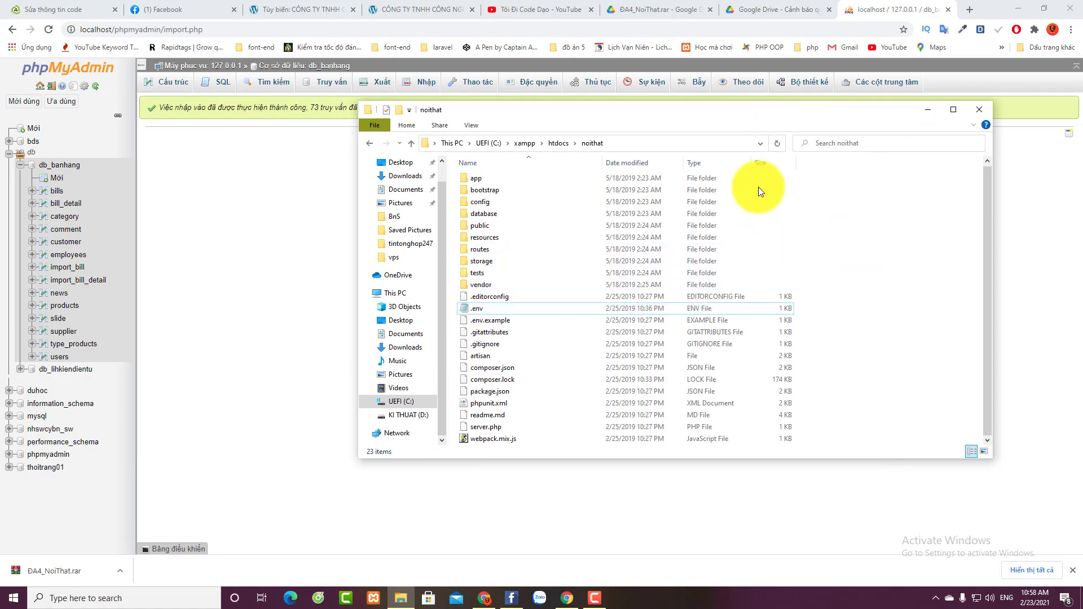
# Step: Open the shop website at localhost/noithat/public/index in a new Chrome tab
pyautogui.click(969, 10)
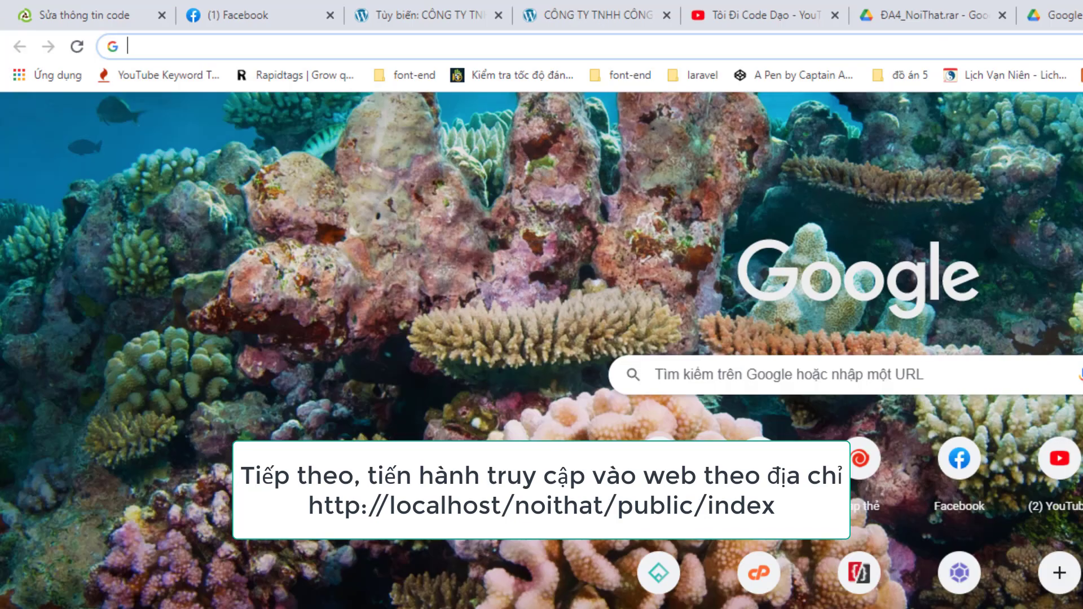
pyautogui.write('localhys')
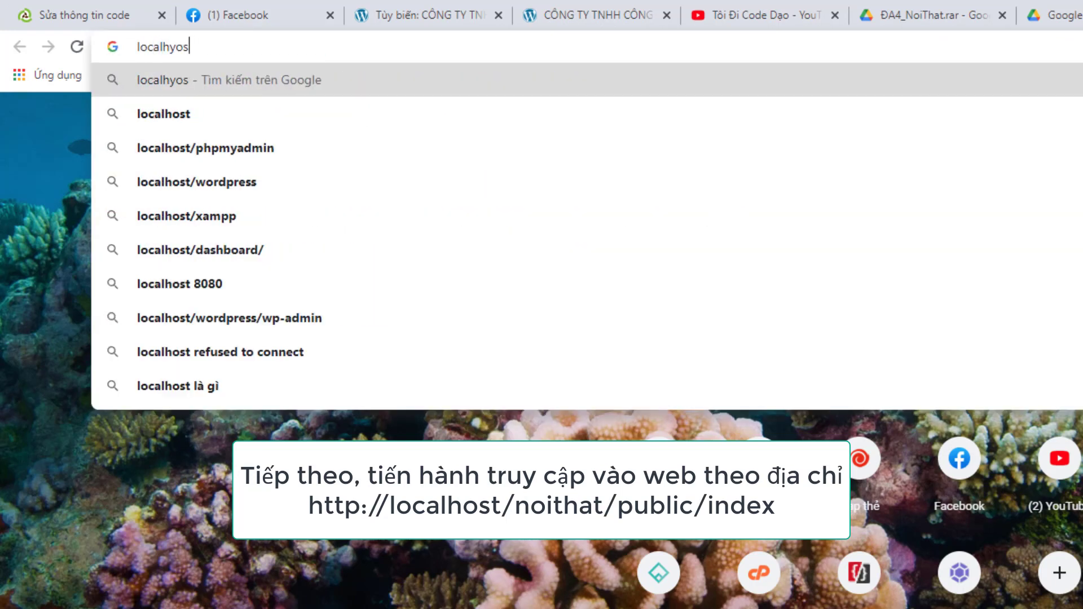
pyautogui.press('BackSpace')
pyautogui.press('BackSpace')
pyautogui.write('ost')
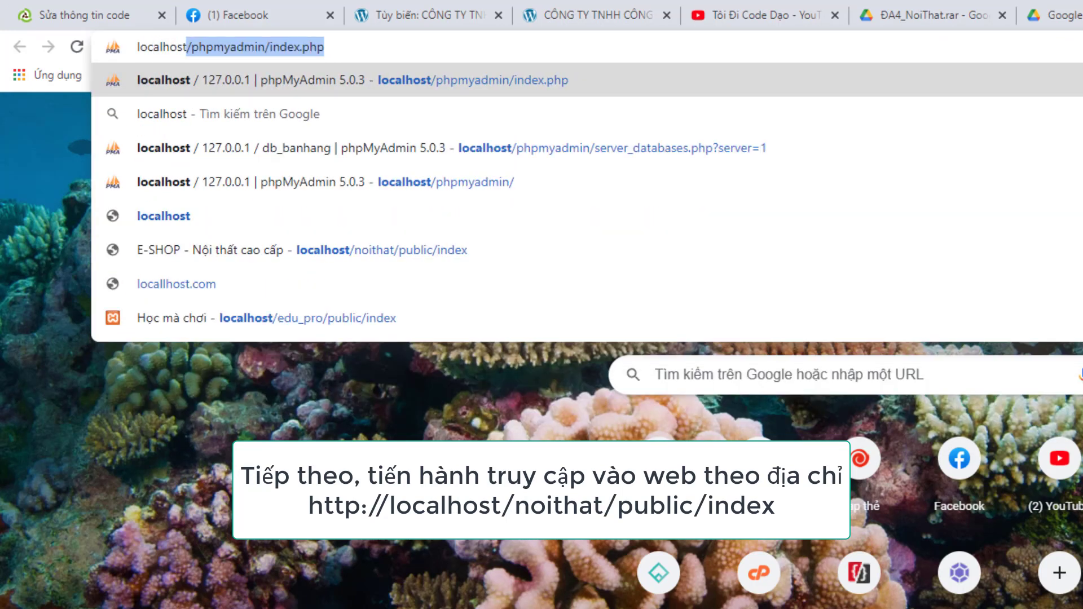
pyautogui.write('/noitha')
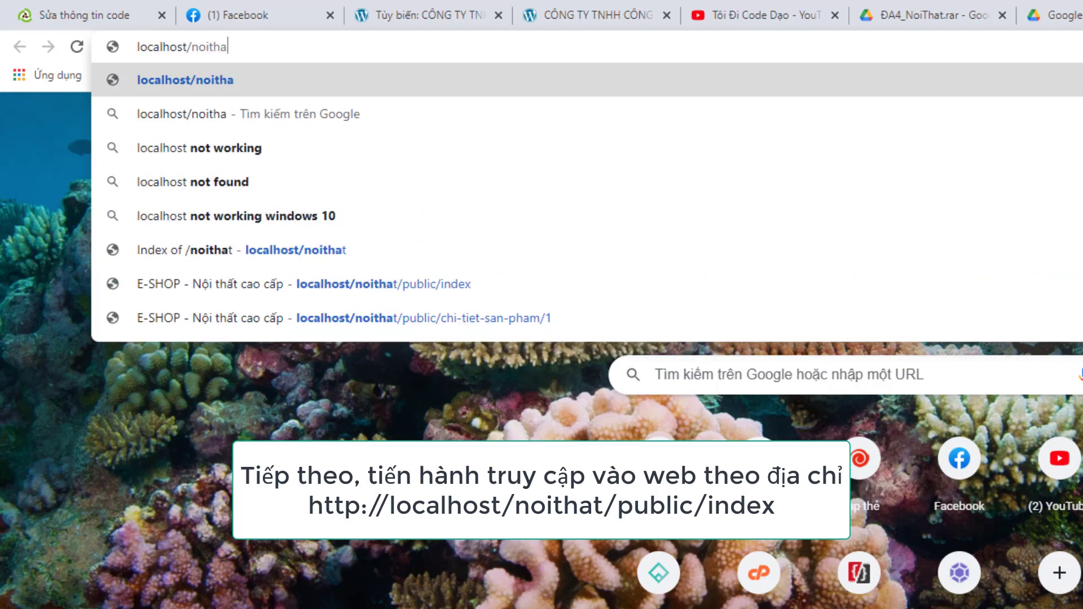
pyautogui.write('t/p')
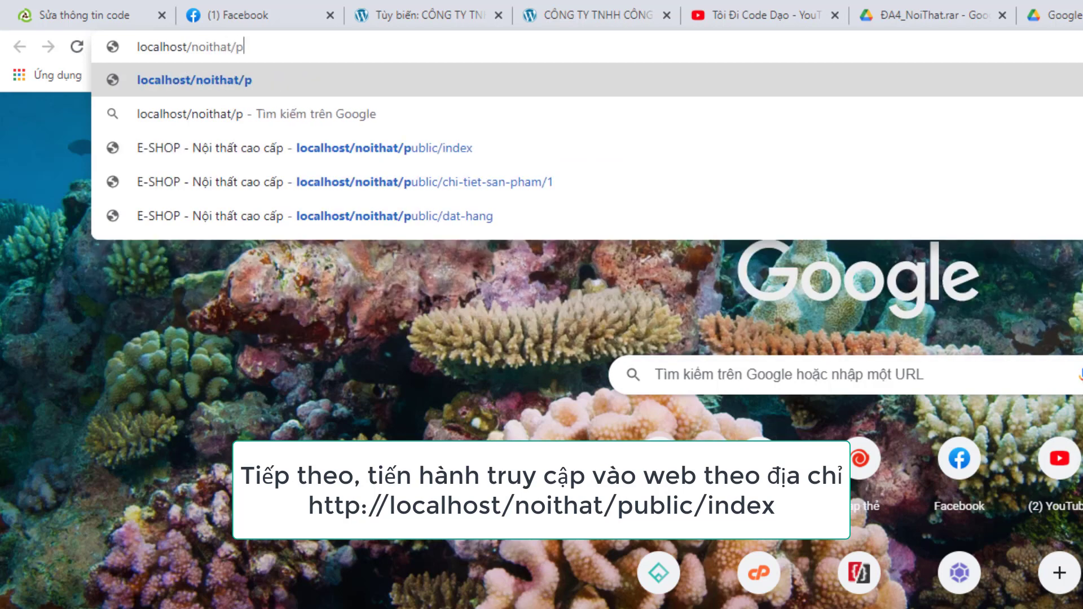
pyautogui.write('ublic')
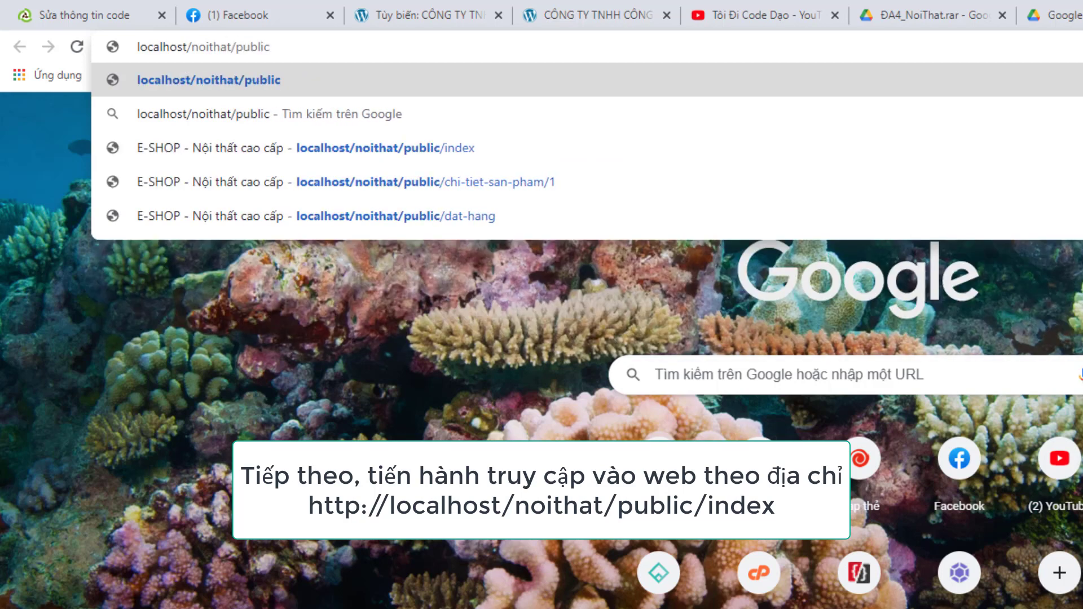
pyautogui.write('/index')
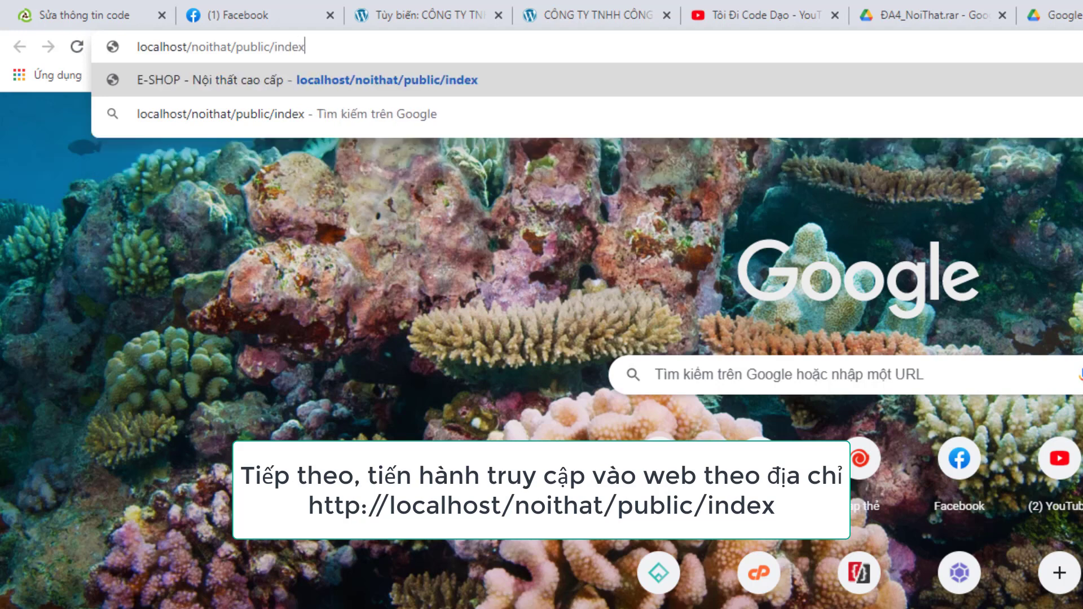
pyautogui.press('Return')
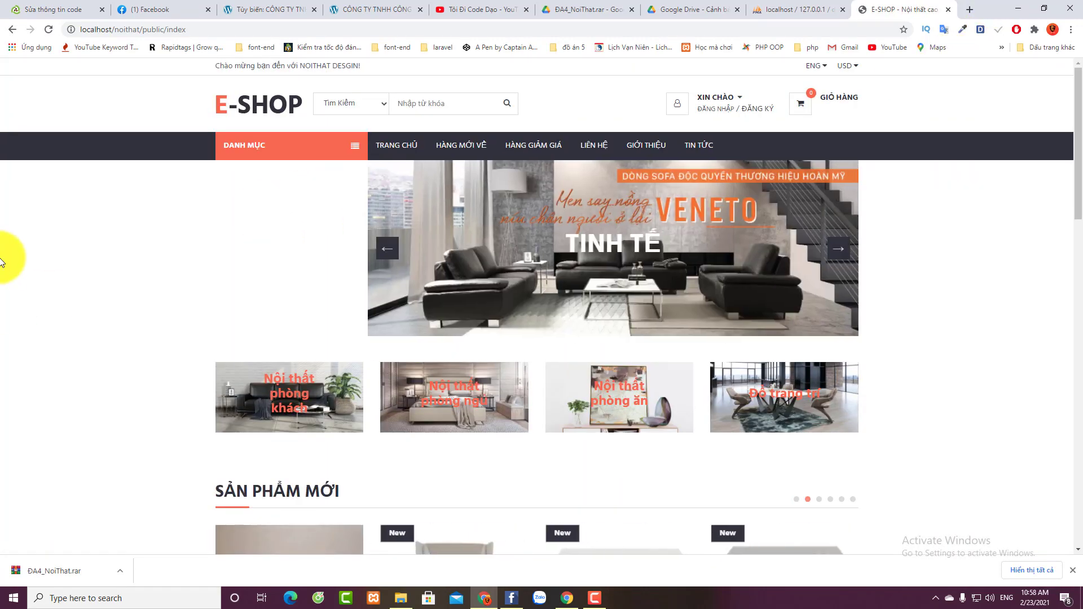
# Step: Look through the shop's home page sections and the detail page of the product Bàn soạn Status - HMPEDIVB305
pyautogui.scroll(-7, 658, 242)
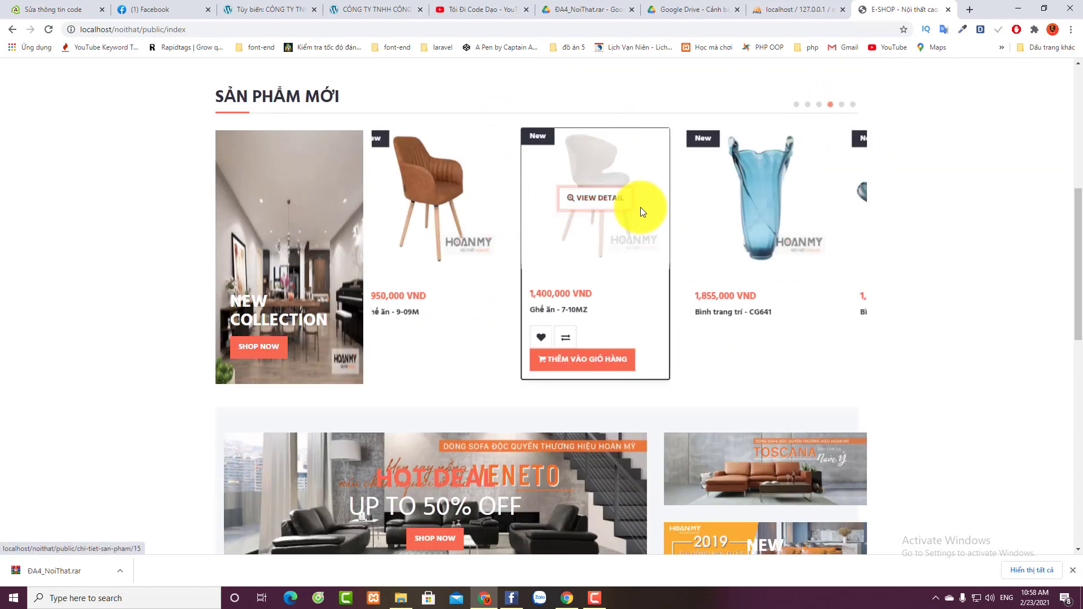
pyautogui.scroll(-4, 753, 245)
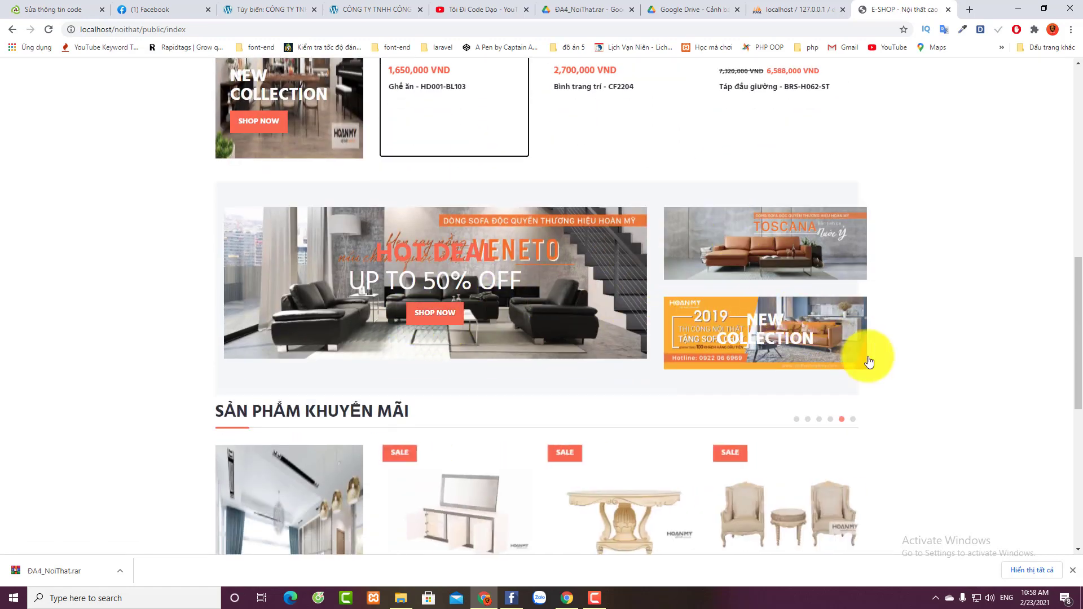
pyautogui.scroll(-6, 851, 285)
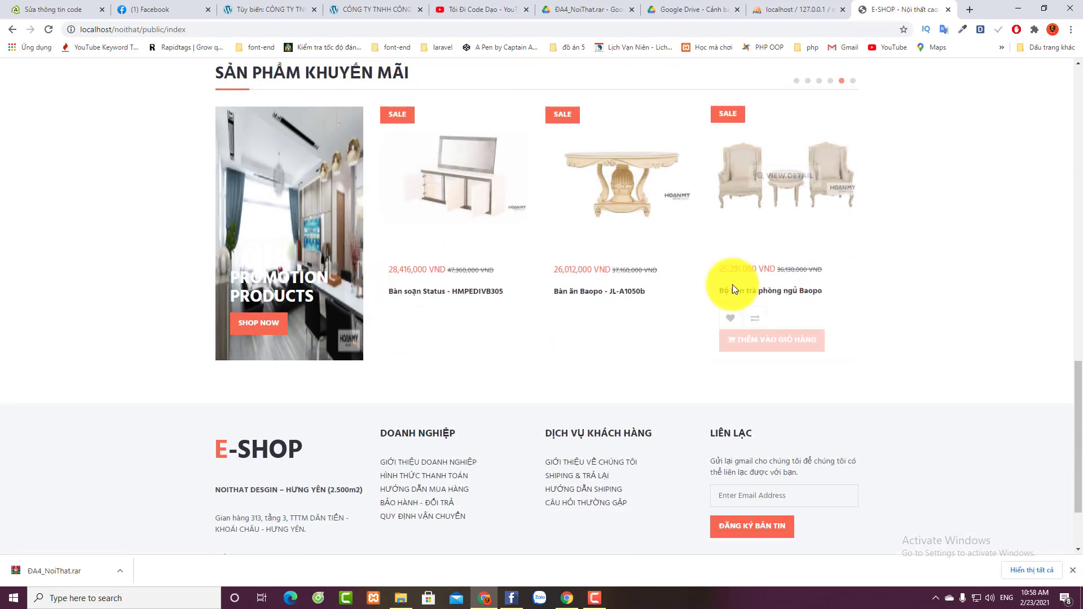
pyautogui.click(450, 291)
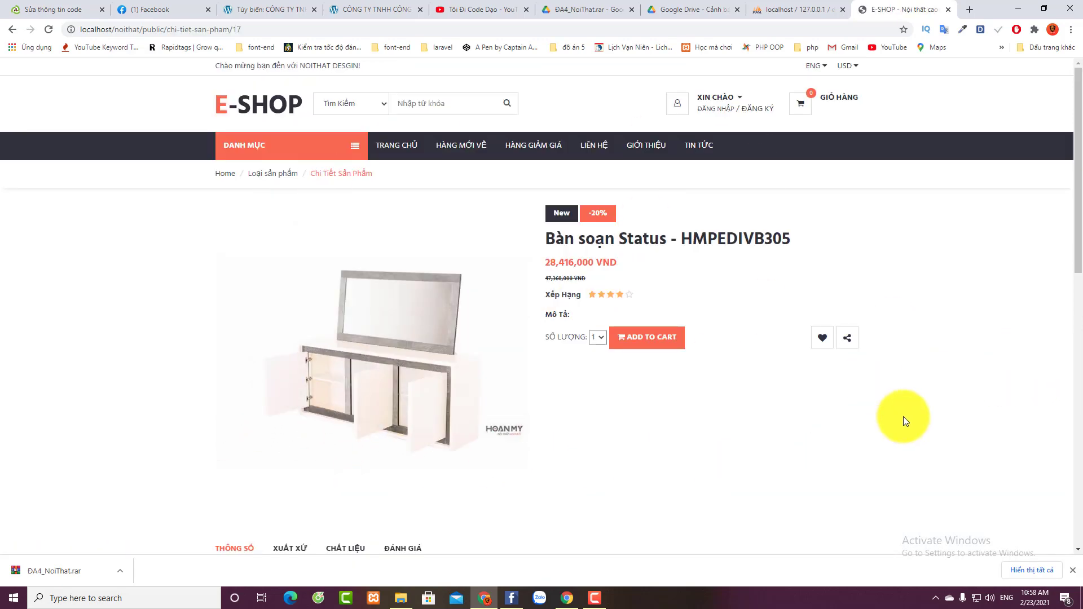
pyautogui.scroll(-10, 901, 417)
pyautogui.scroll(10, 865, 347)
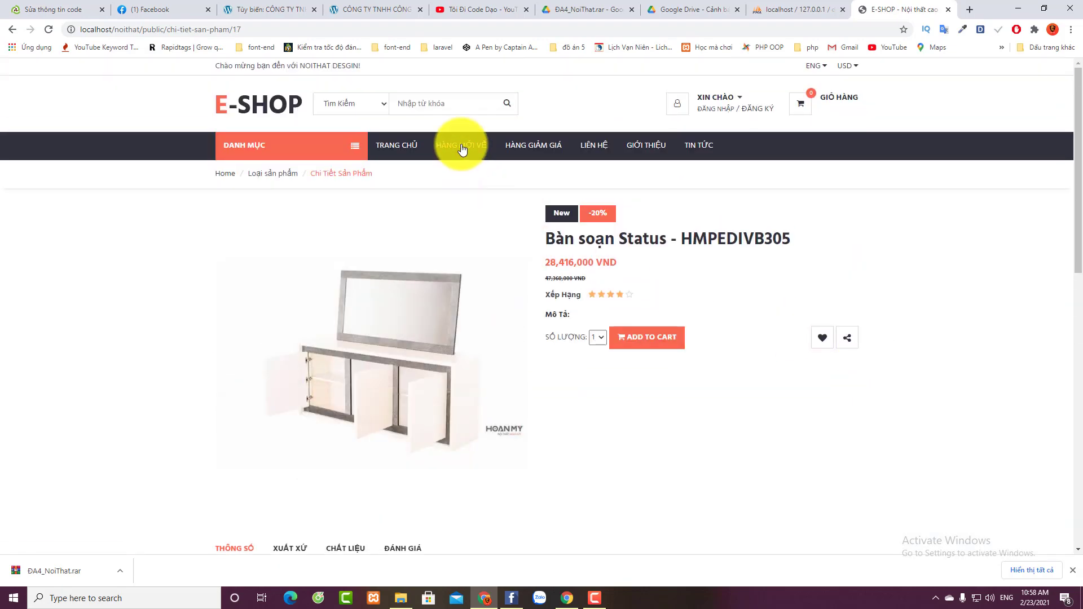
# Step: Add the chair Ghế ăn - 7-10MZ from page 2 of the new arrivals (HÀNG MỚI VỀ) to the cart
pyautogui.click(459, 144)
pyautogui.scroll(-2, 466, 162)
pyautogui.scroll(-7, 466, 162)
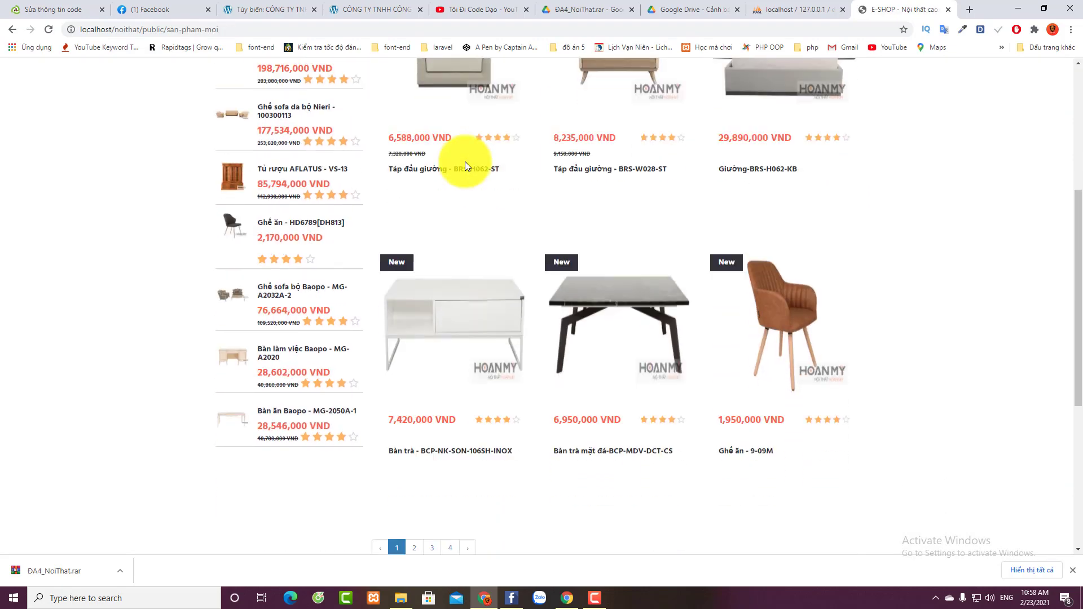
pyautogui.click(420, 276)
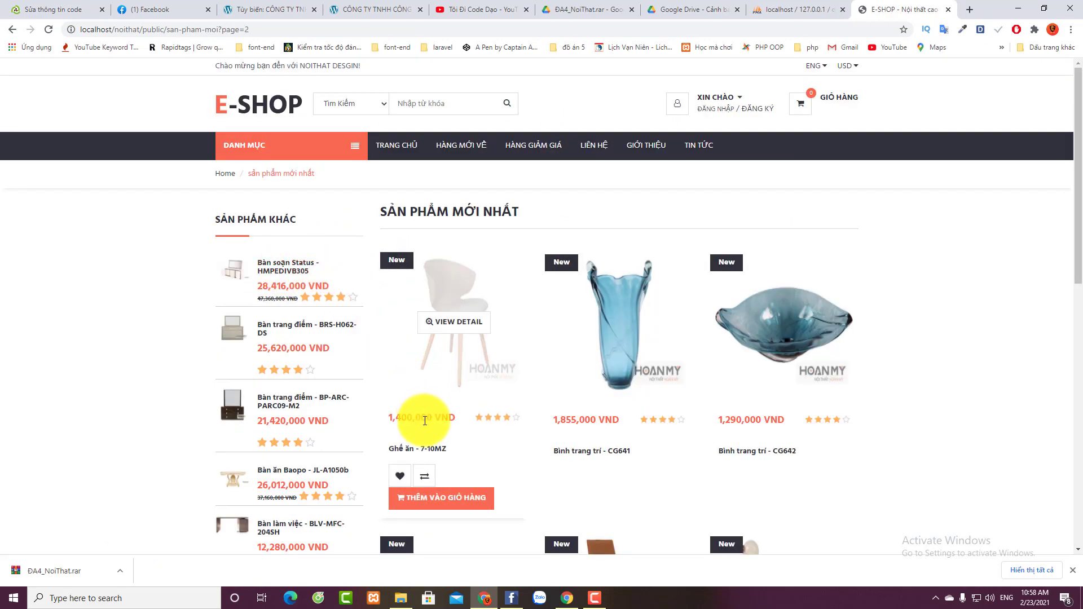
pyautogui.click(443, 504)
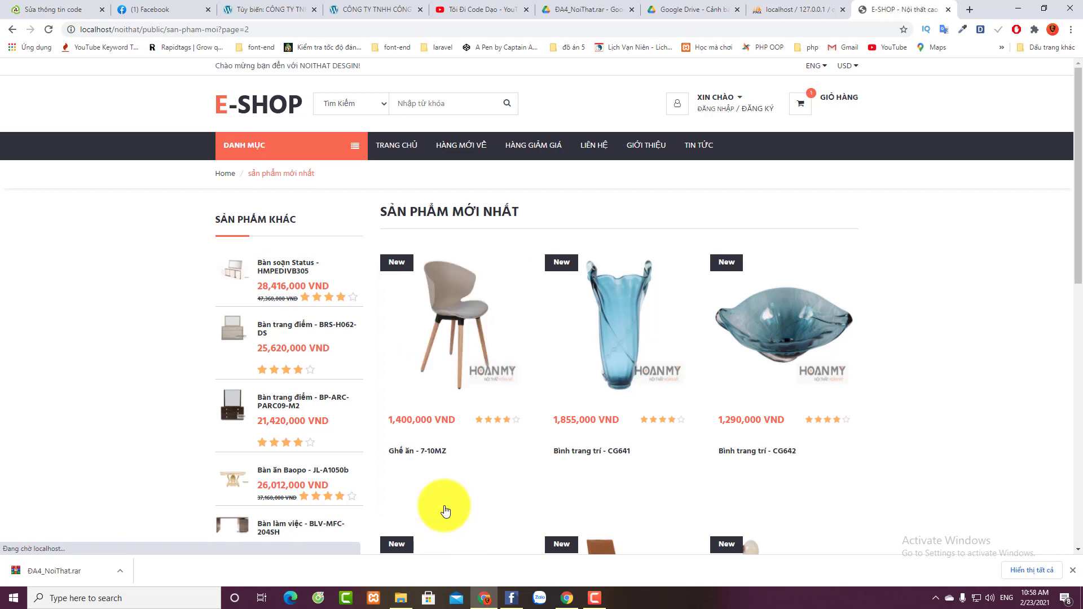
# Step: Review the shopping cart and proceed to the order form (ĐẶT HÀNG) for its contents
pyautogui.click(806, 102)
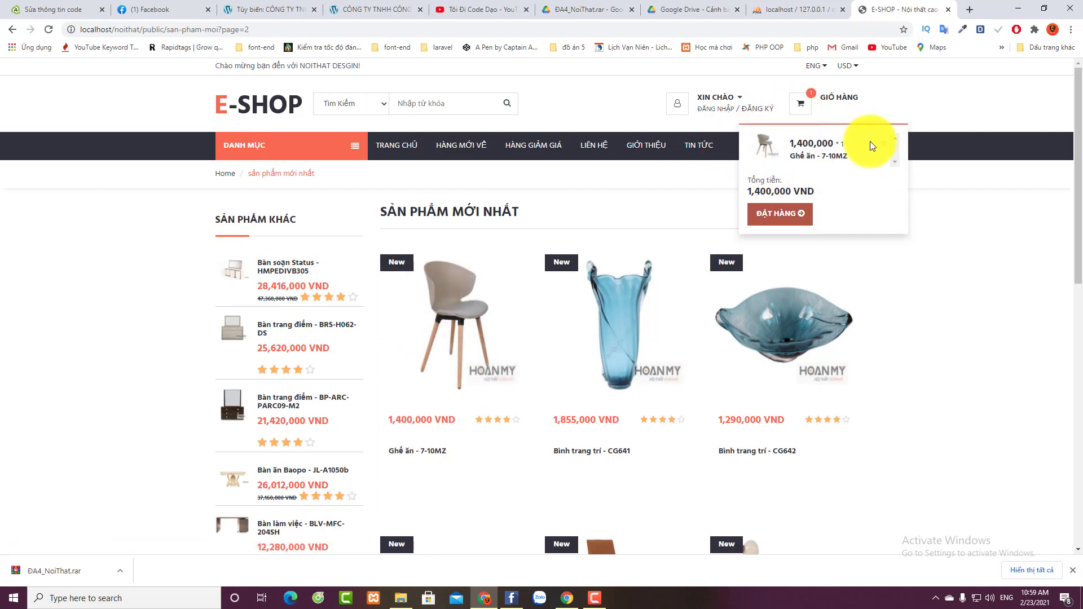
pyautogui.click(771, 219)
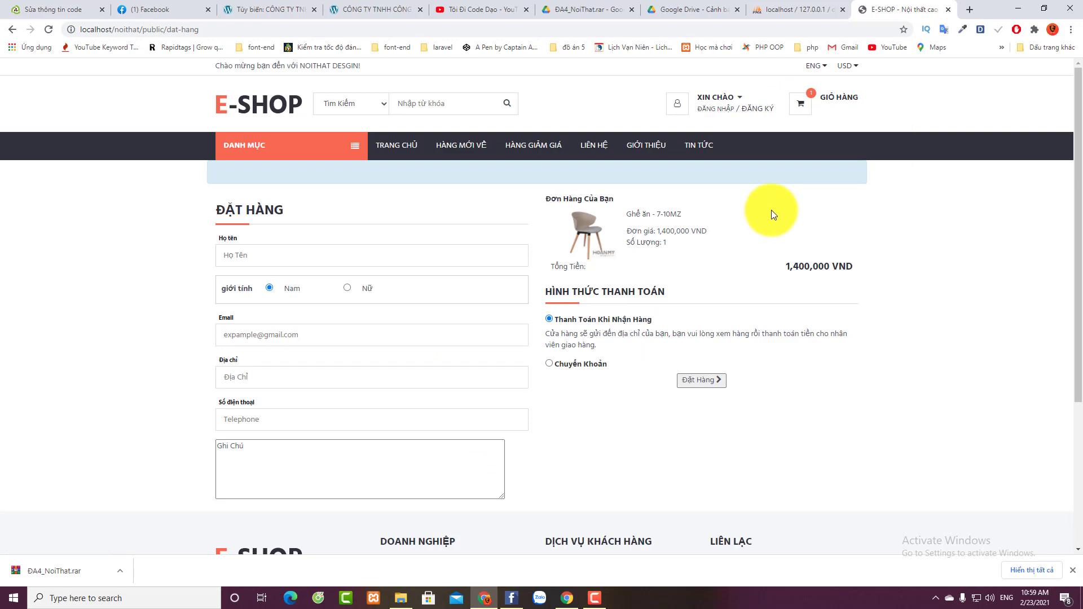
pyautogui.scroll(-2, 222, 265)
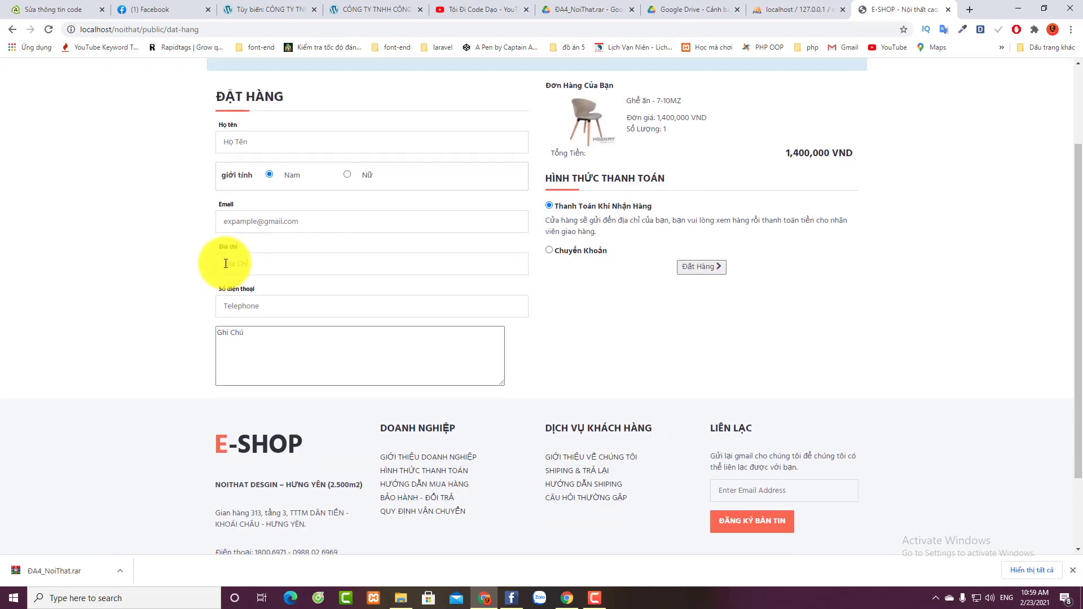
# Step: Remove the chair Ghế ăn - 7-10MZ from the shopping cart
pyautogui.scroll(2, 226, 263)
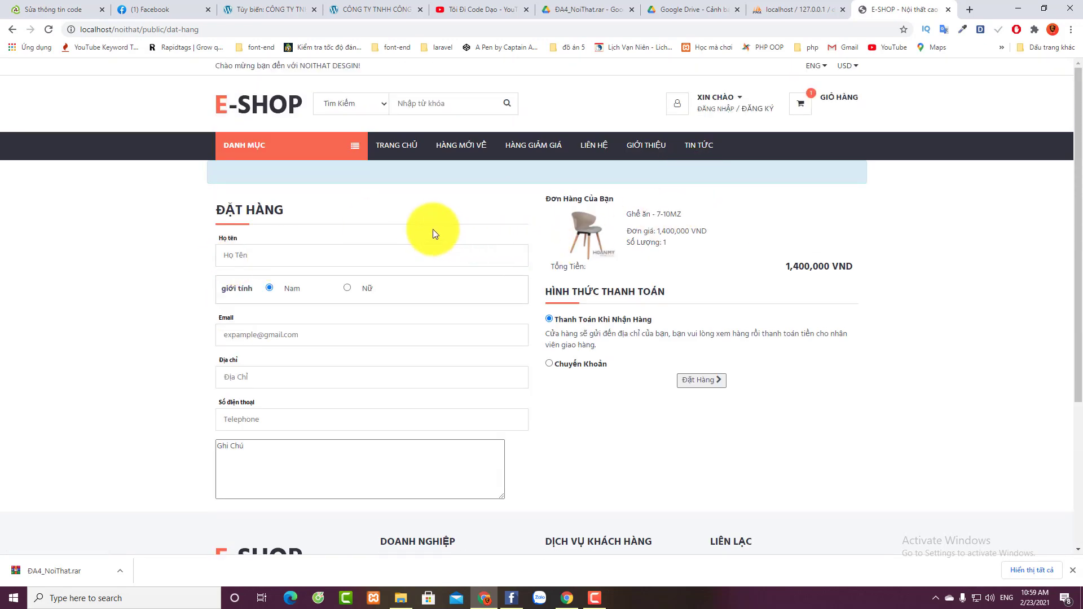
pyautogui.moveTo(800, 111)
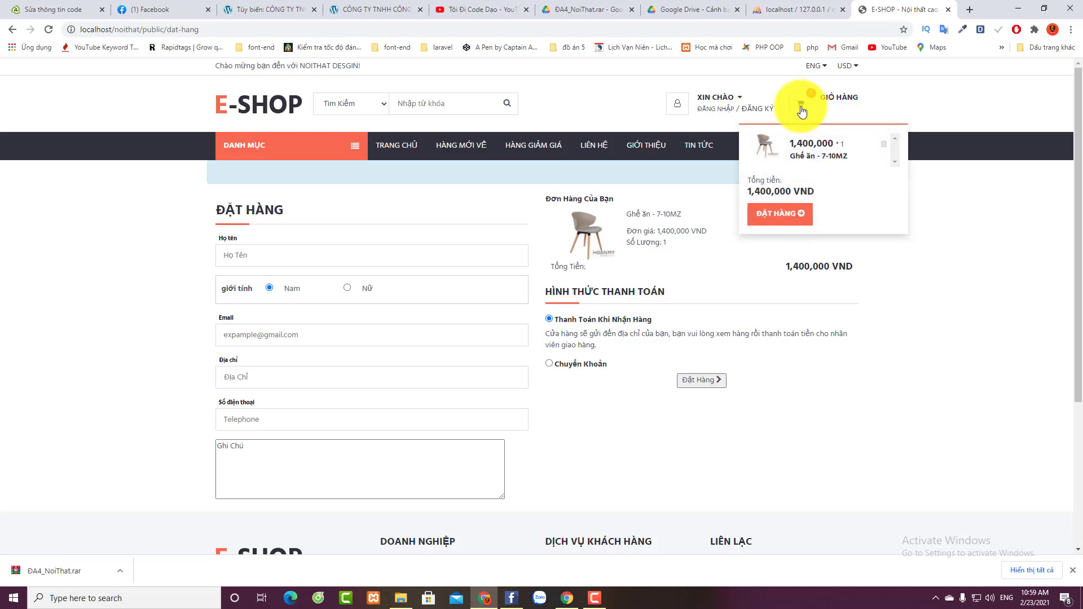
pyautogui.click(882, 148)
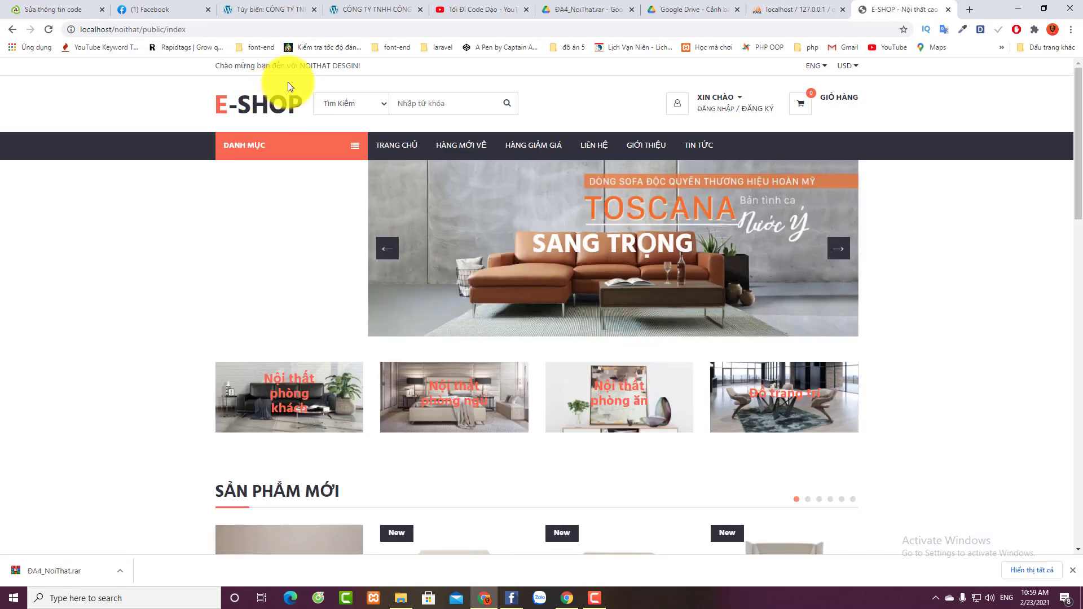
# Step: Add the bed Giường-BRS-H062-KB from the new products section (SẢN PHẨM MỚI) on the home page to the cart
pyautogui.scroll(-5, 551, 218)
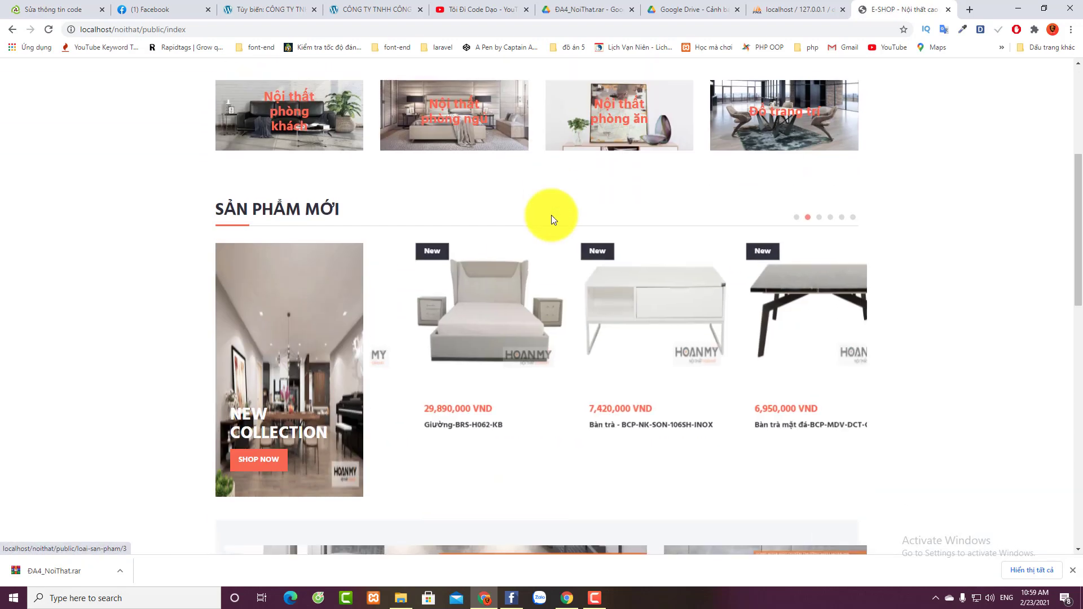
pyautogui.scroll(-2, 551, 220)
pyautogui.moveTo(406, 298)
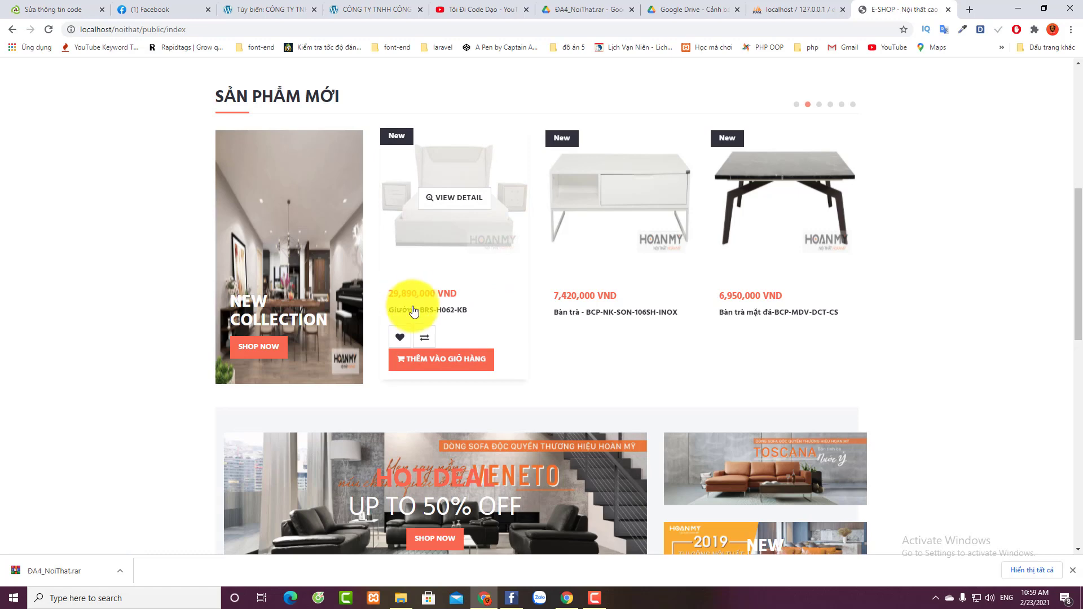
pyautogui.click(415, 361)
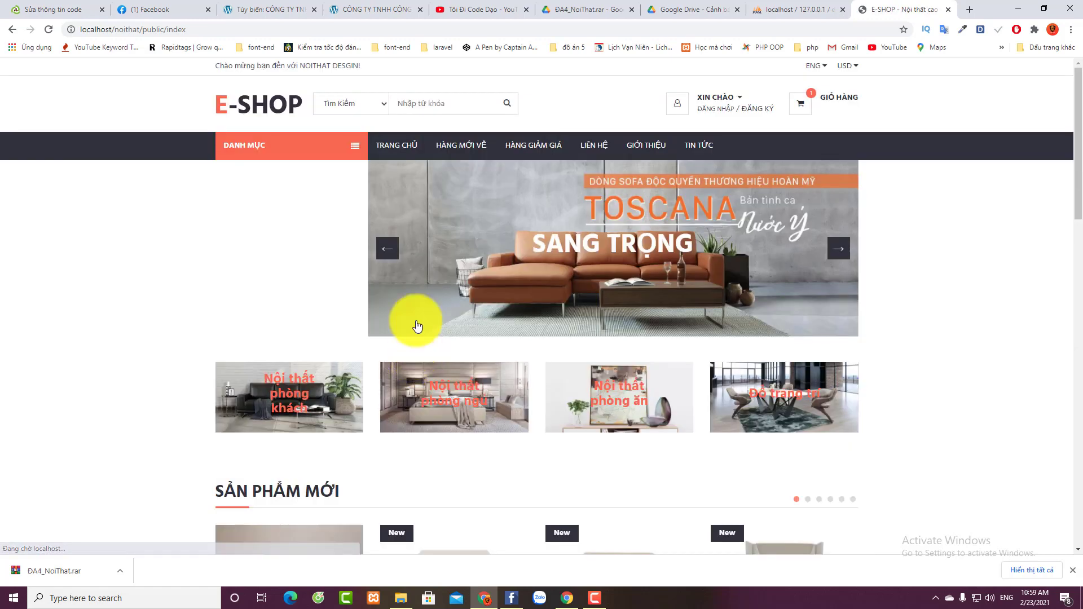
# Step: Proceed to the order form for the cart and fill in the customer's saved name, e-mail, address and phone number
pyautogui.moveTo(800, 105)
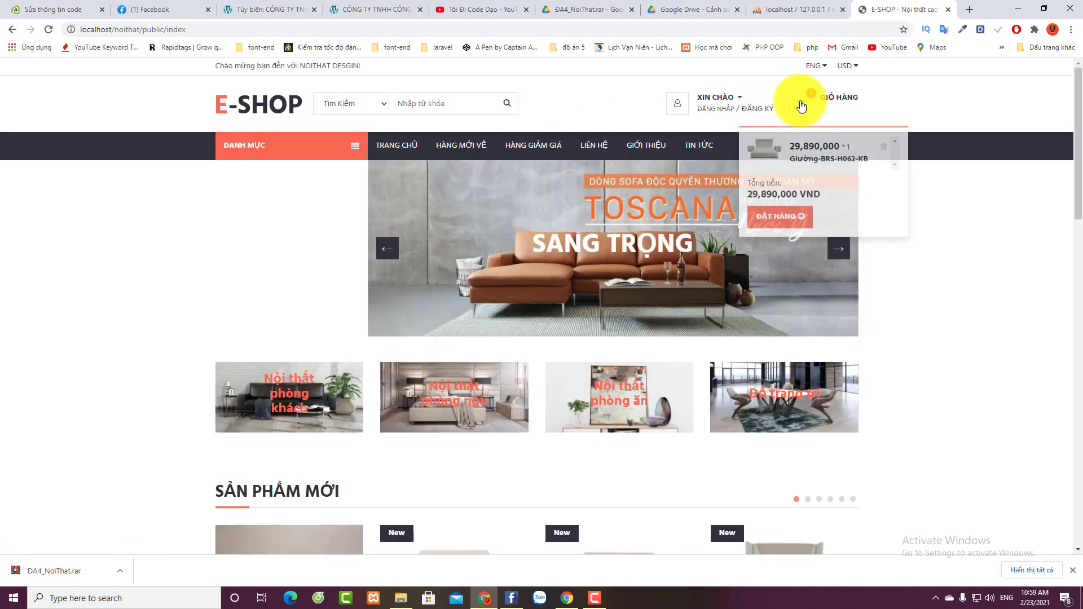
pyautogui.click(772, 214)
pyautogui.click(249, 254)
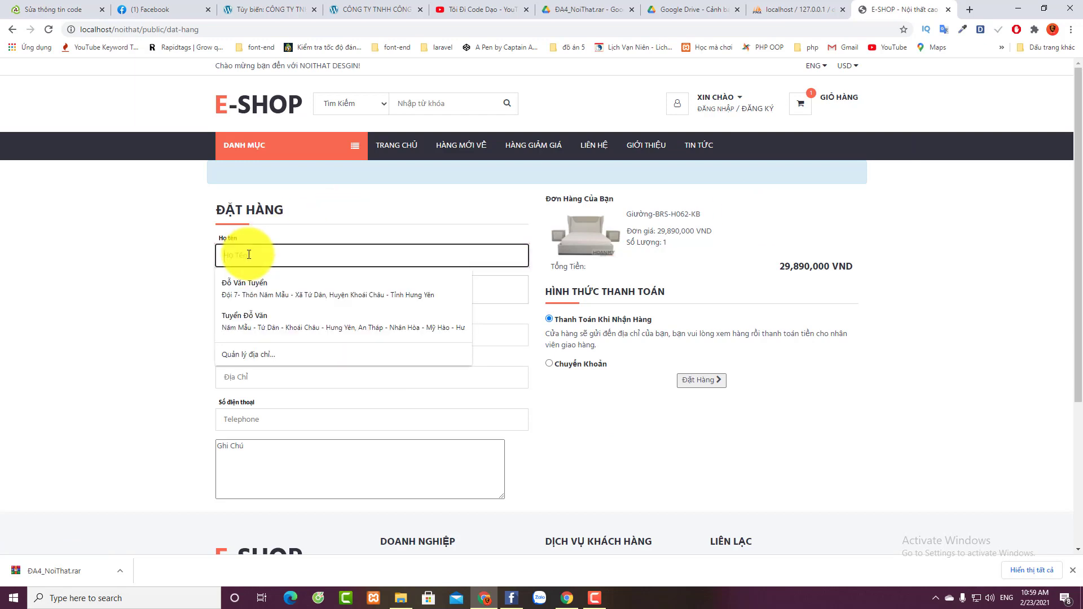
pyautogui.click(291, 283)
pyautogui.scroll(-2, 395, 304)
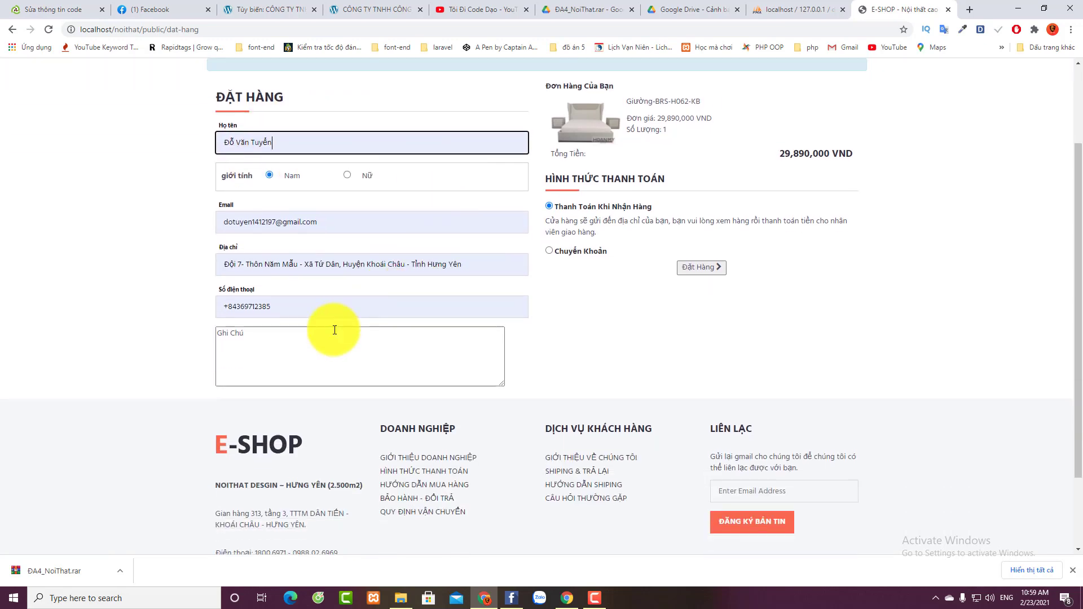
# Step: Replace the order note with "giao hàng cẩn thận", choose Chuyển Khoản as the payment method and place the order
pyautogui.click(333, 333)
pyautogui.moveTo(333, 333); pyautogui.dragTo(121, 338)
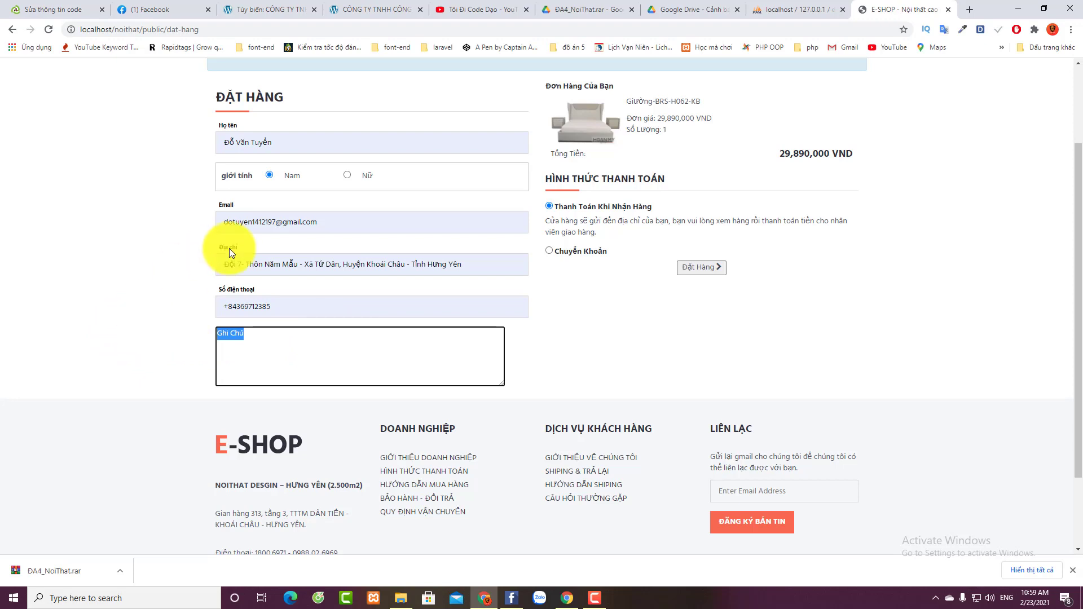
pyautogui.write('giao hàng cẩn thận')
pyautogui.click(550, 250)
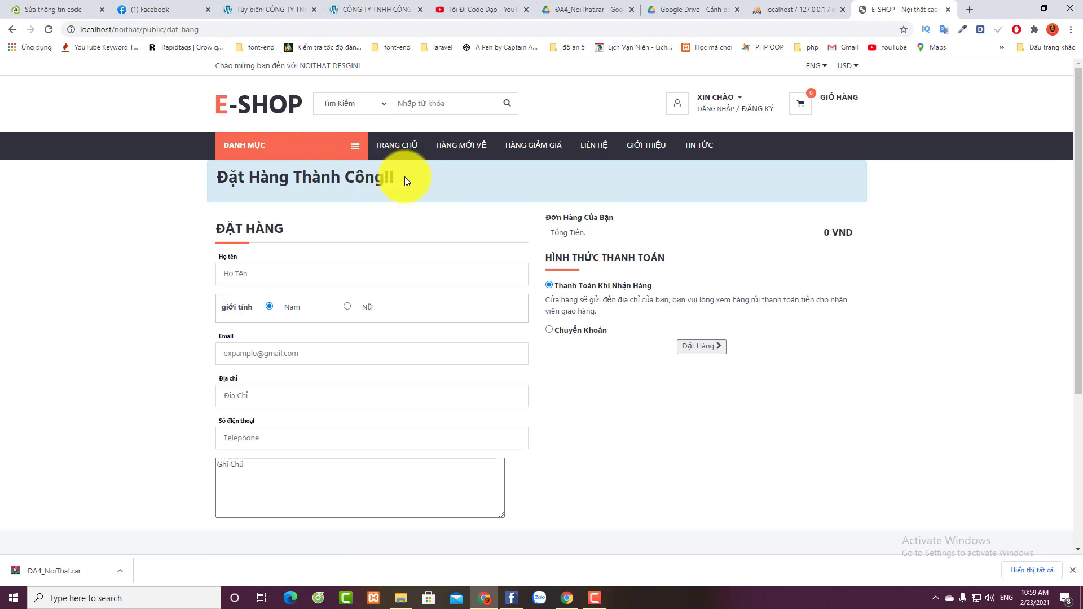
pyautogui.moveTo(404, 179); pyautogui.dragTo(222, 185)
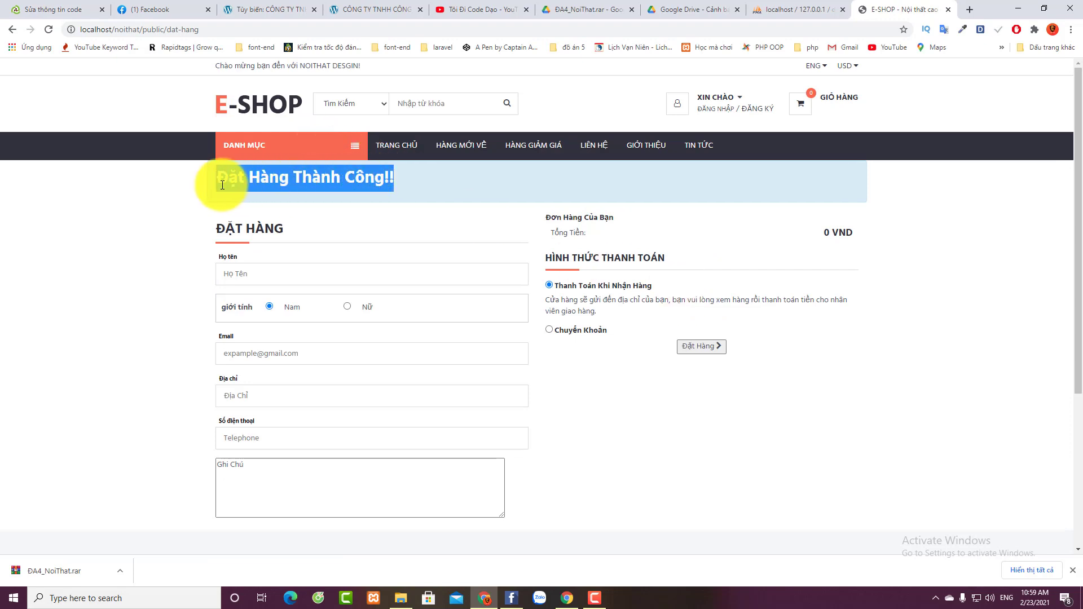
pyautogui.click(154, 208)
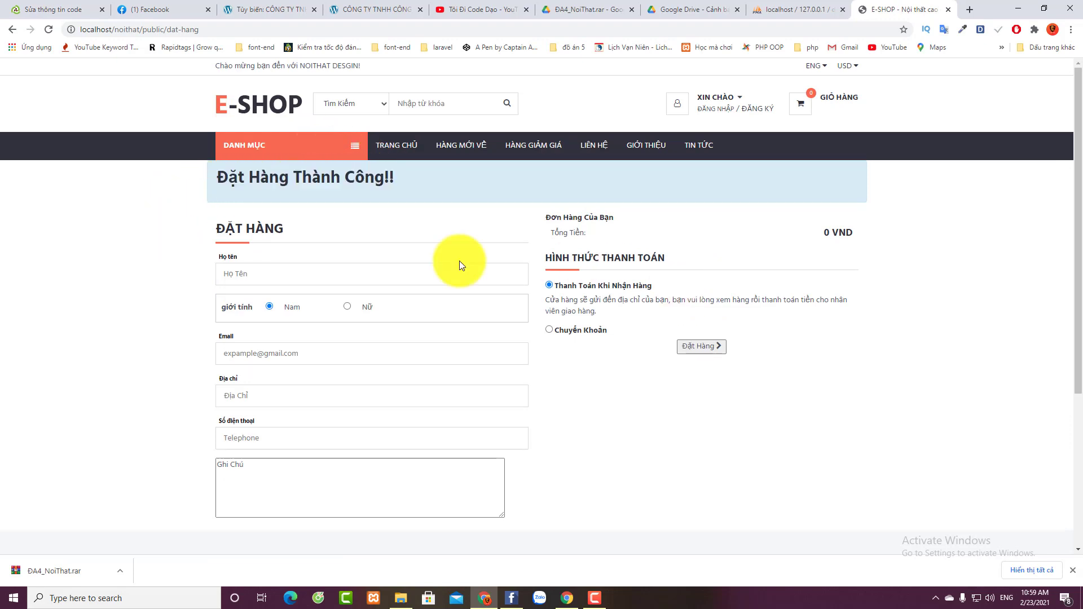
# Step: Sign in to the shop on the login page (ĐĂNG NHẬP) with the saved account credentials
pyautogui.click(716, 114)
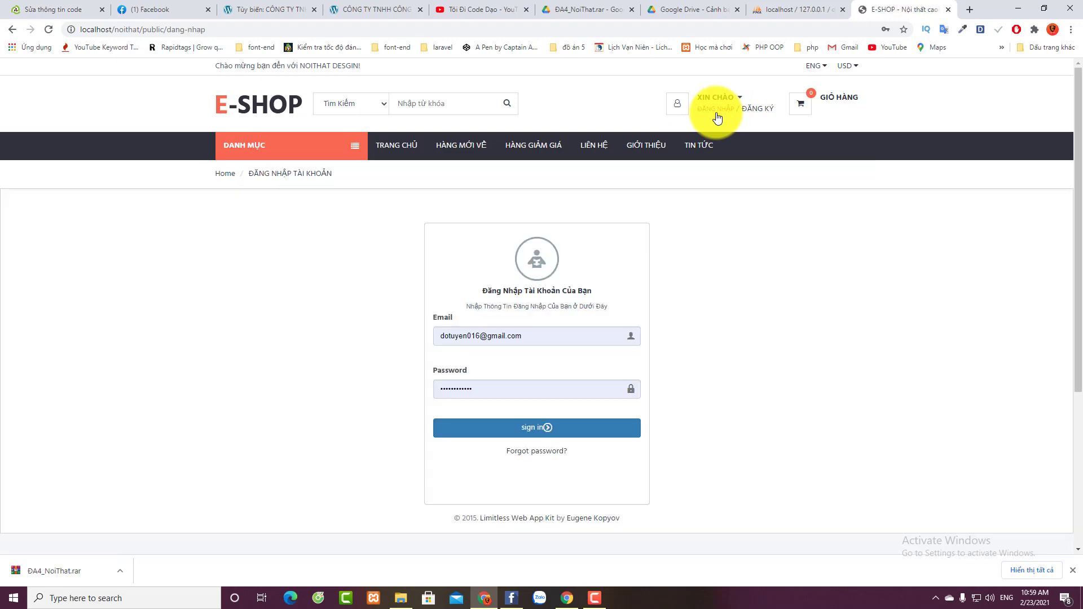
pyautogui.click(750, 110)
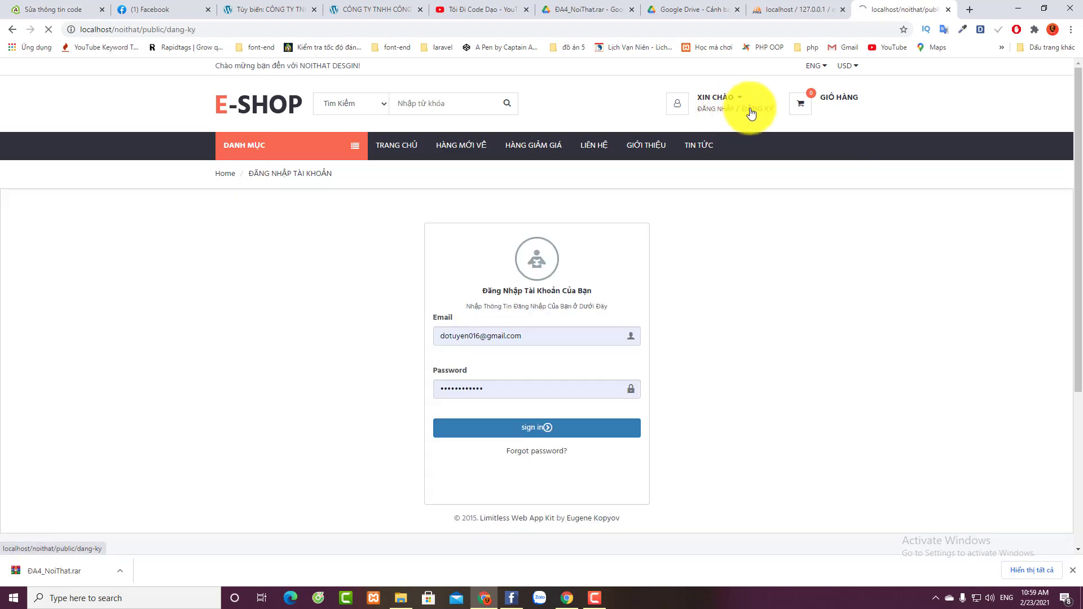
pyautogui.click(715, 109)
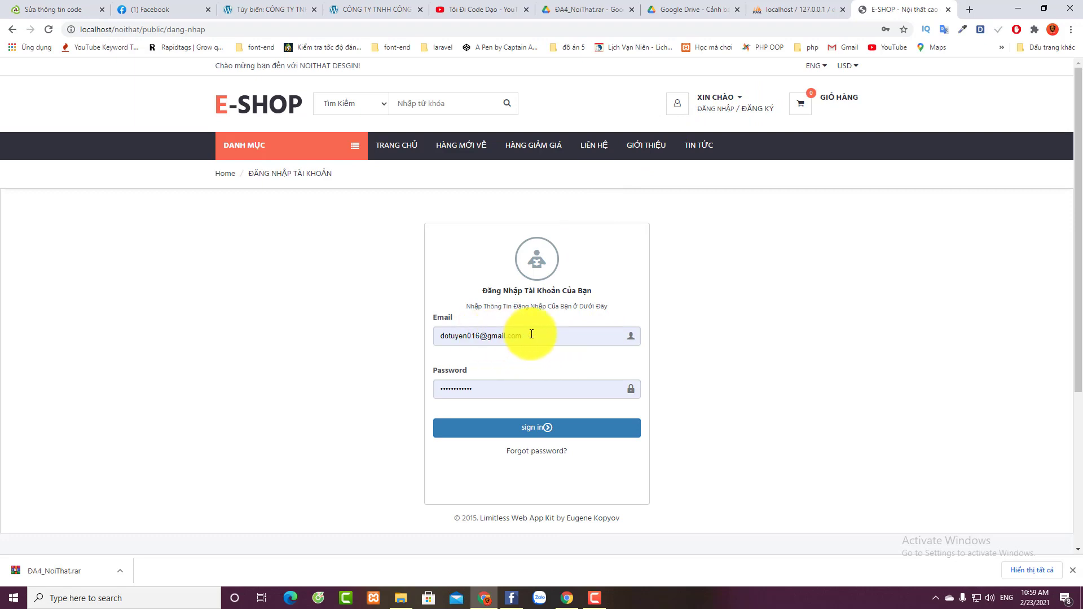
pyautogui.moveTo(527, 336); pyautogui.dragTo(432, 337)
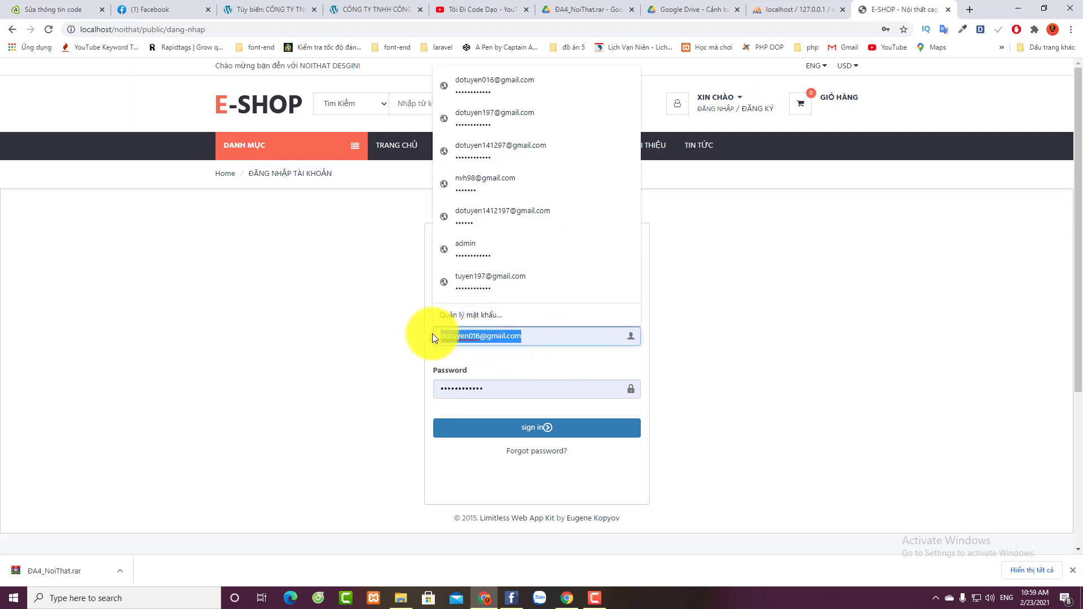
pyautogui.click(373, 387)
pyautogui.click(536, 430)
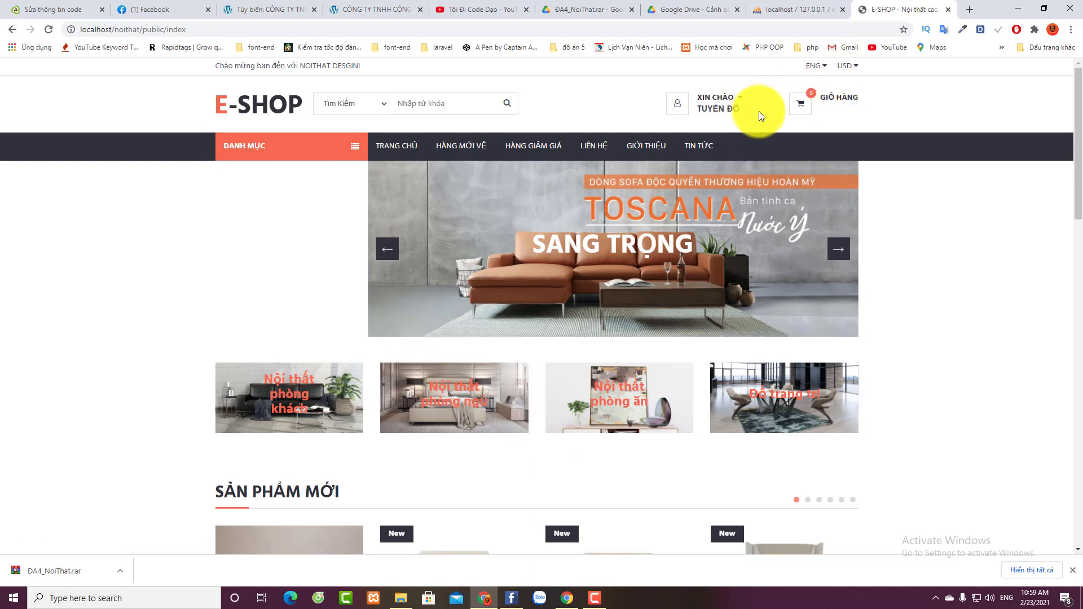
pyautogui.moveTo(759, 111); pyautogui.dragTo(663, 93)
pyautogui.click(589, 99)
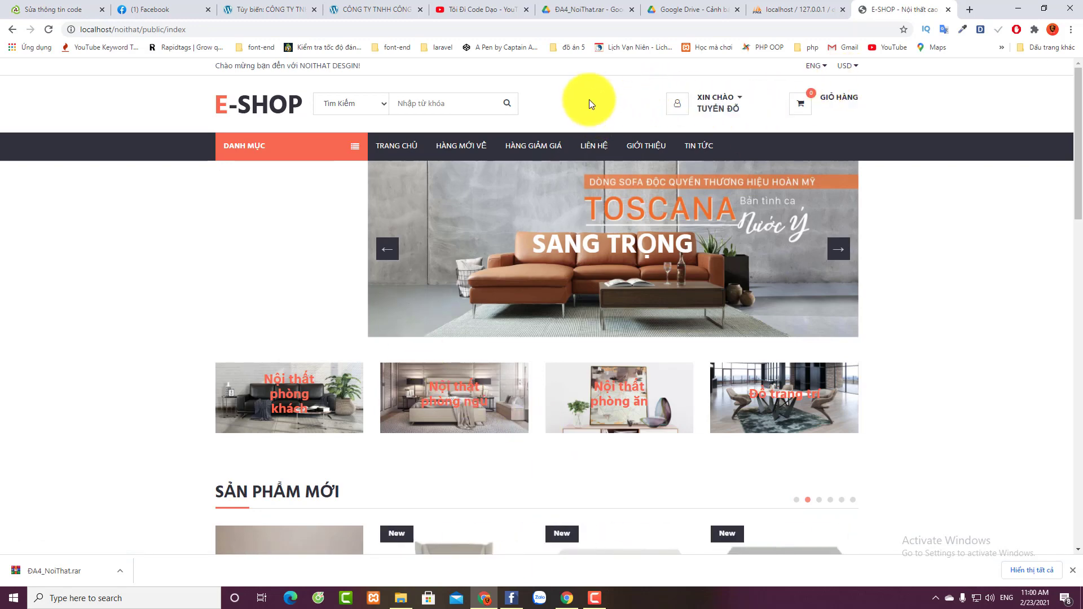
# Step: Open the shop's admin area from the signed-in account and look through its product list (Sản Phẩm)
pyautogui.click(734, 101)
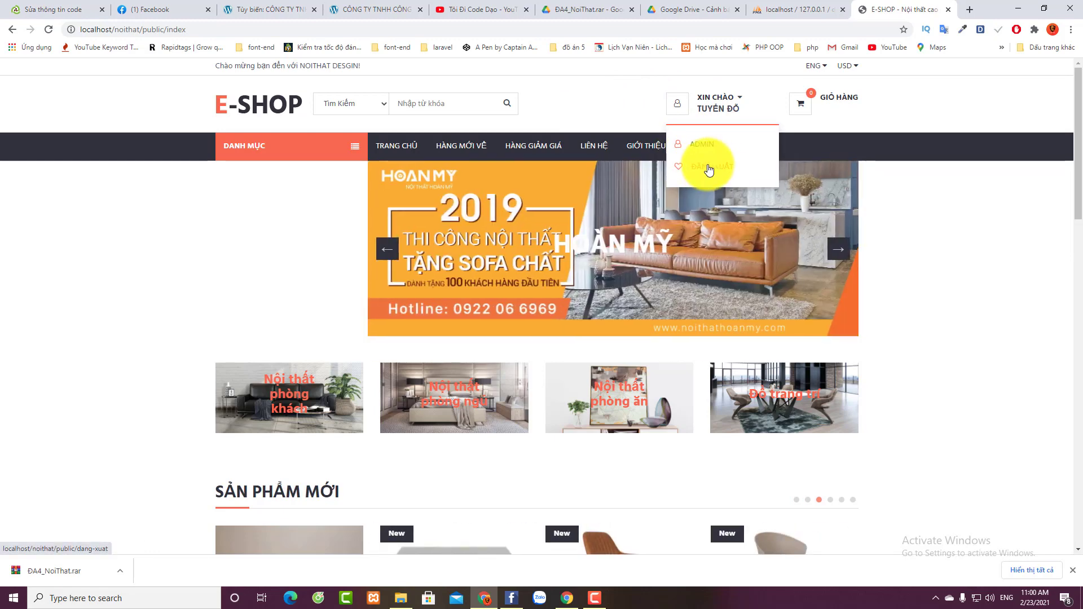
pyautogui.click(703, 145)
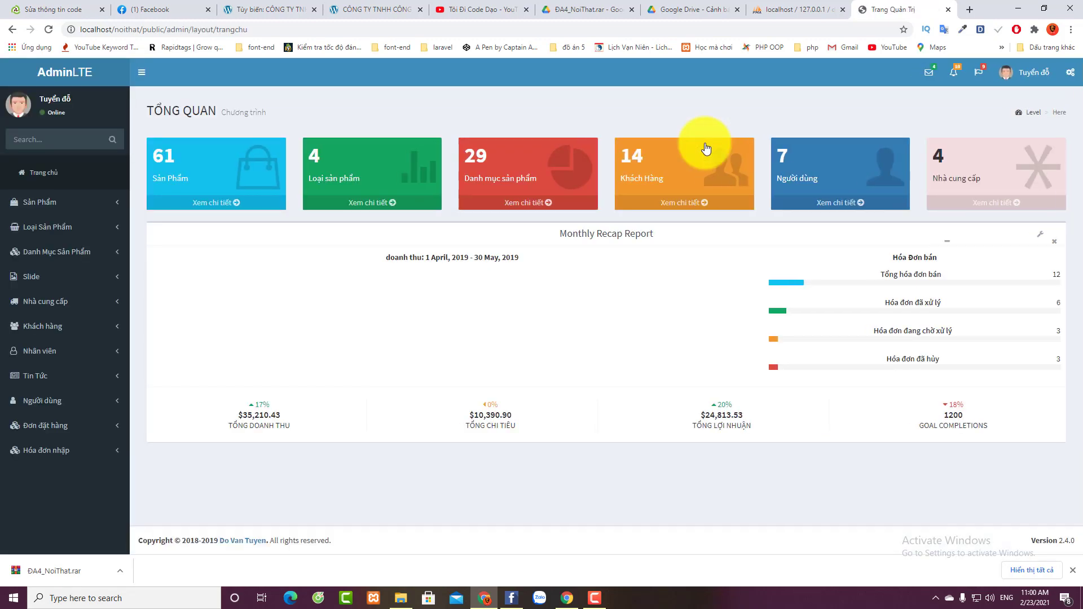
pyautogui.click(44, 207)
pyautogui.click(35, 222)
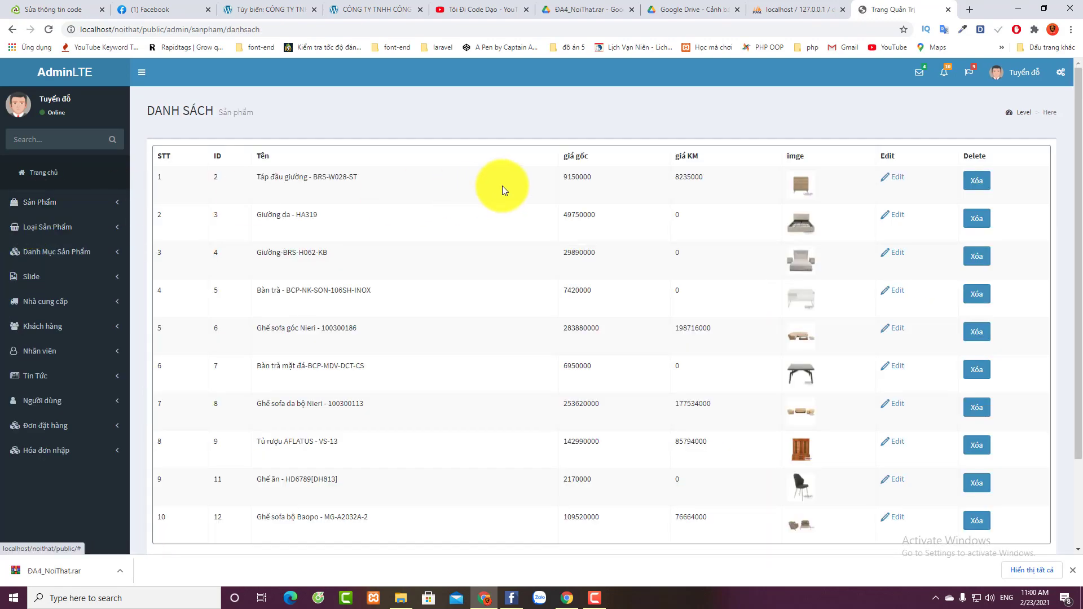
pyautogui.scroll(-2, 505, 189)
pyautogui.scroll(2, 505, 188)
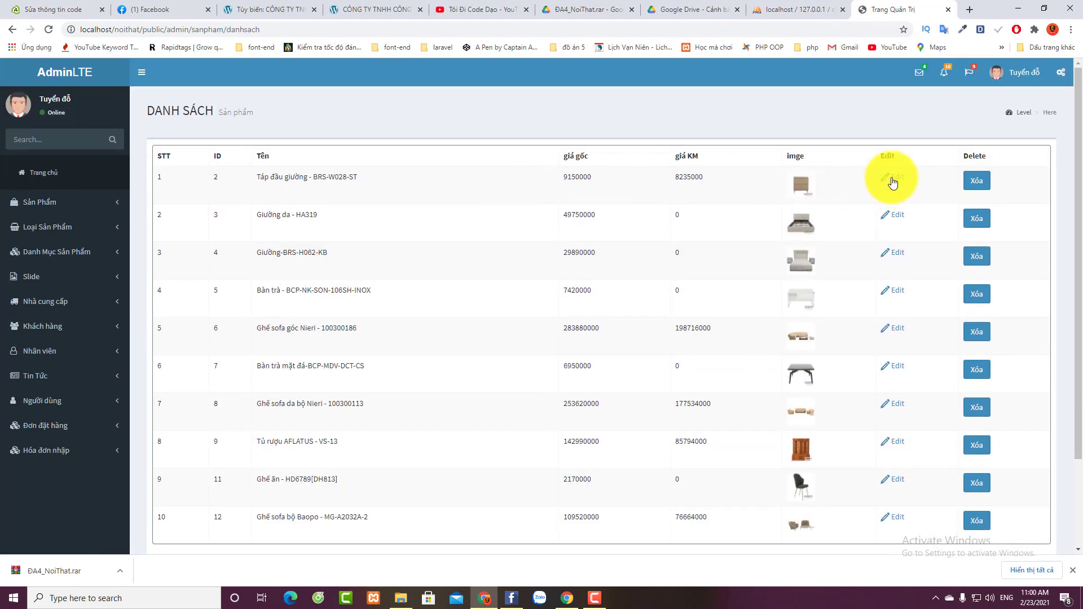
# Step: Look over the edit form of the product Táp đầu giường - BRS-W028-ST and open the product type list (Loại Sản Phẩm)
pyautogui.click(892, 179)
pyautogui.scroll(-4, 418, 208)
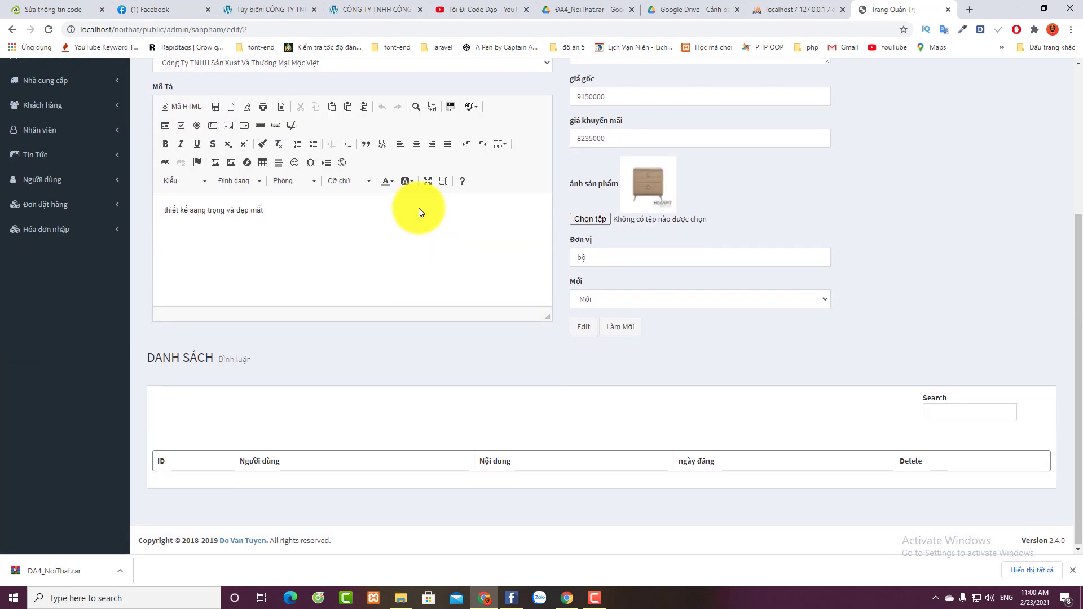
pyautogui.scroll(4, 418, 208)
pyautogui.click(41, 232)
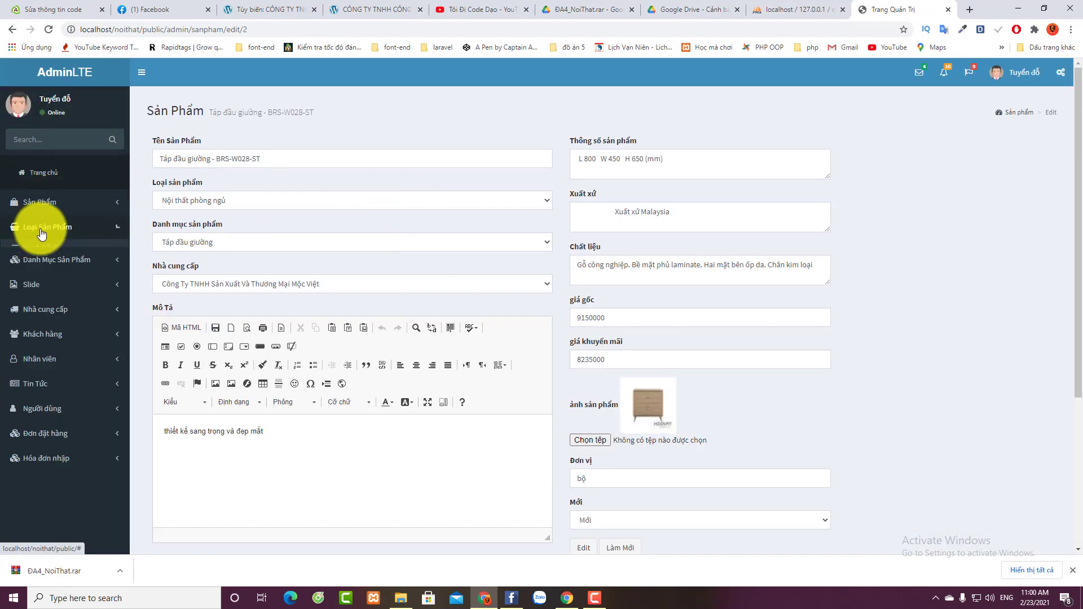
pyautogui.click(39, 249)
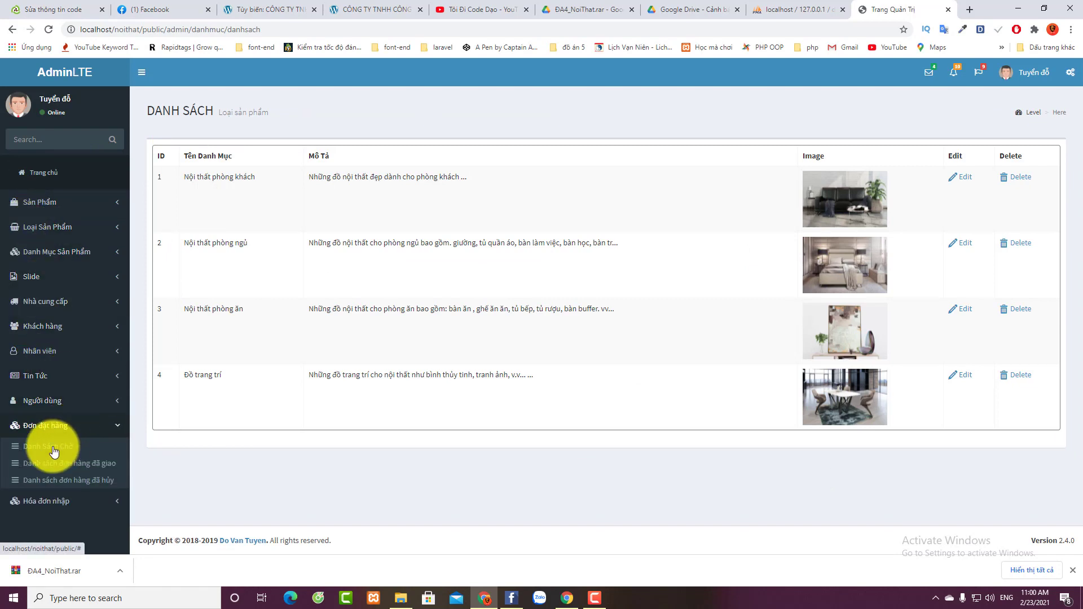
# Step: Open the details of the order dated 2021-02-23 from the list of pending orders (Đơn hàng đang chờ xử lý)
pyautogui.click(48, 450)
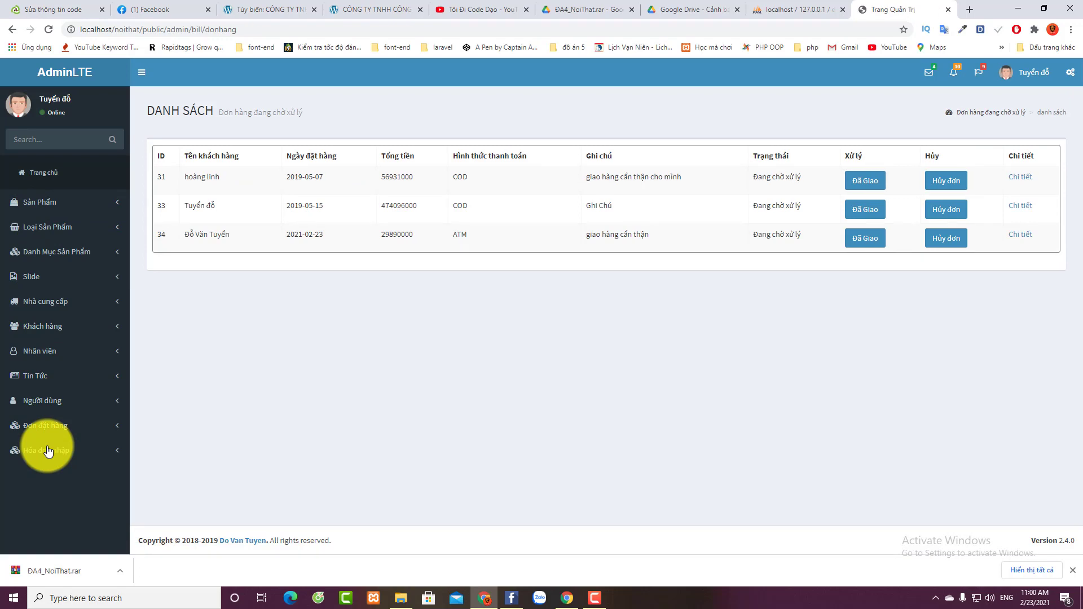
pyautogui.tripleClick(678, 234)
pyautogui.click(1021, 235)
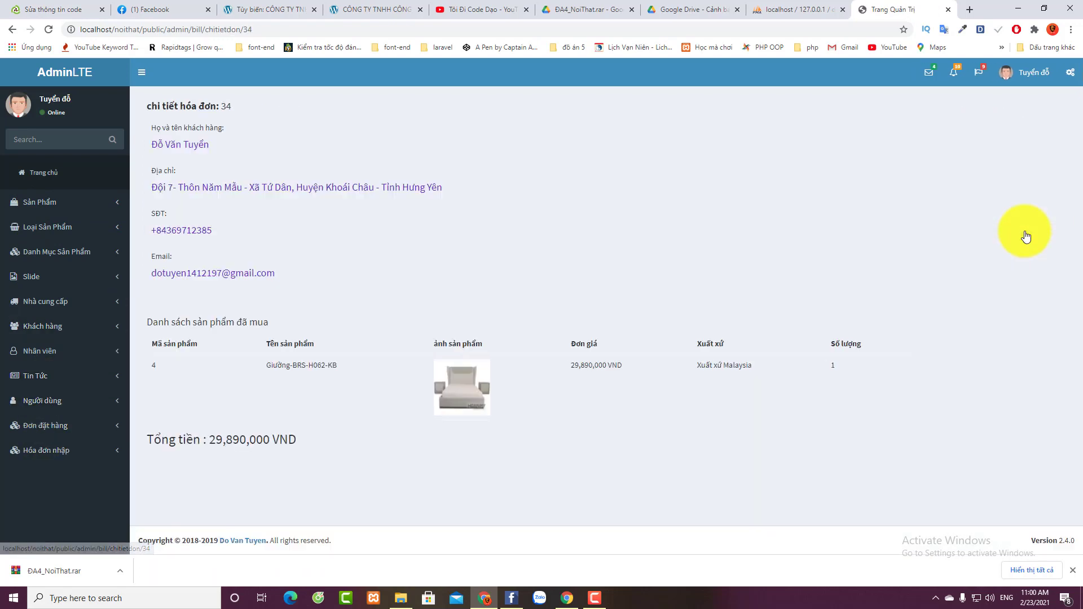
# Step: Review the order's customer details, purchased product, origin, quantity and total amount
pyautogui.moveTo(283, 366); pyautogui.dragTo(340, 380)
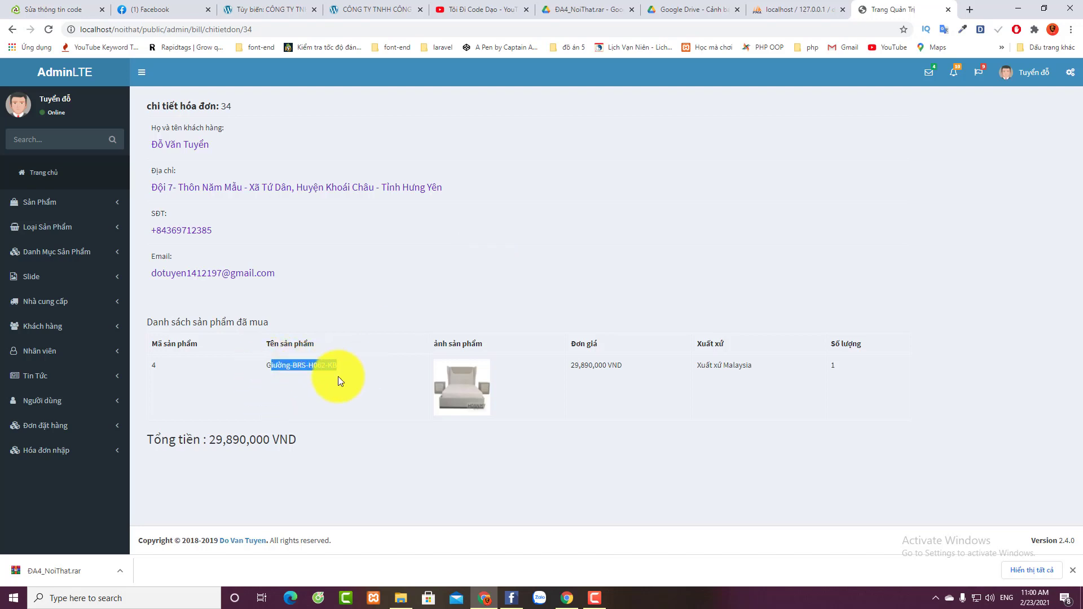
pyautogui.tripleClick(172, 145)
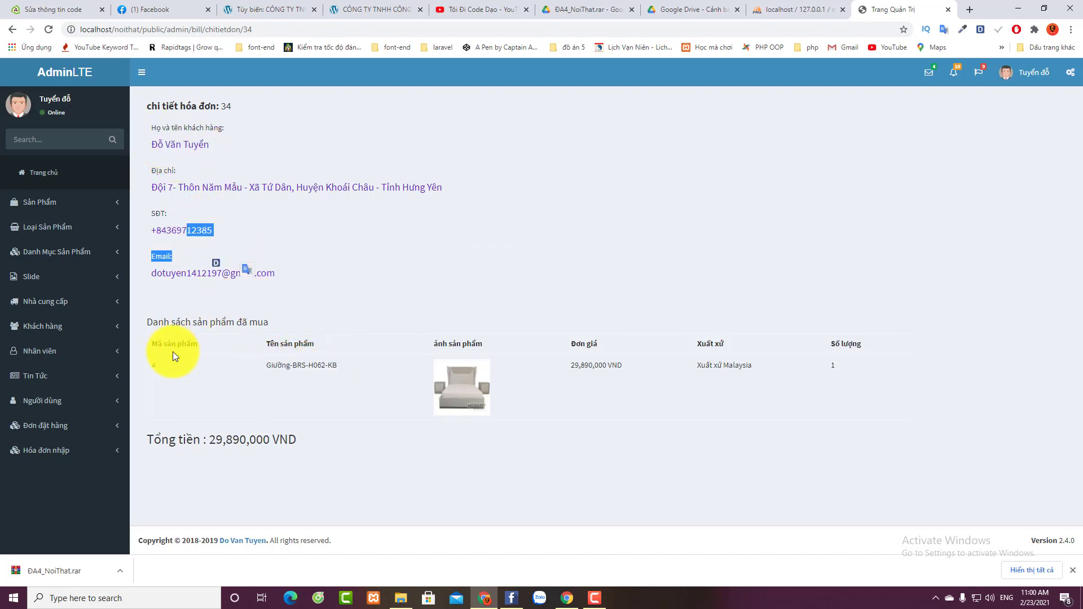
pyautogui.moveTo(266, 365); pyautogui.dragTo(355, 366)
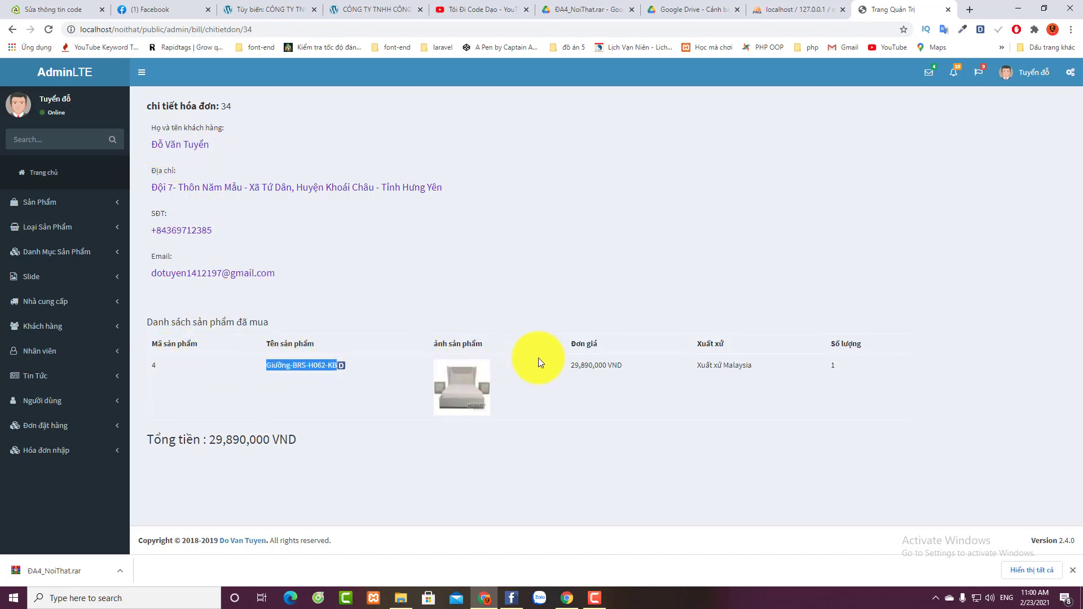
pyautogui.moveTo(654, 369); pyautogui.dragTo(788, 368)
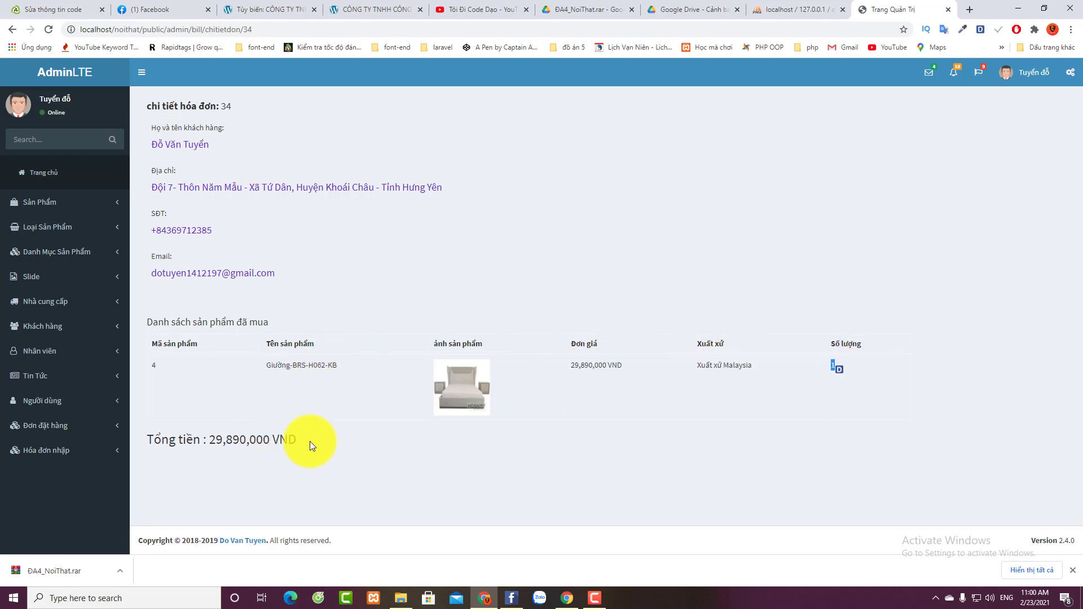
pyautogui.moveTo(309, 441); pyautogui.dragTo(155, 445)
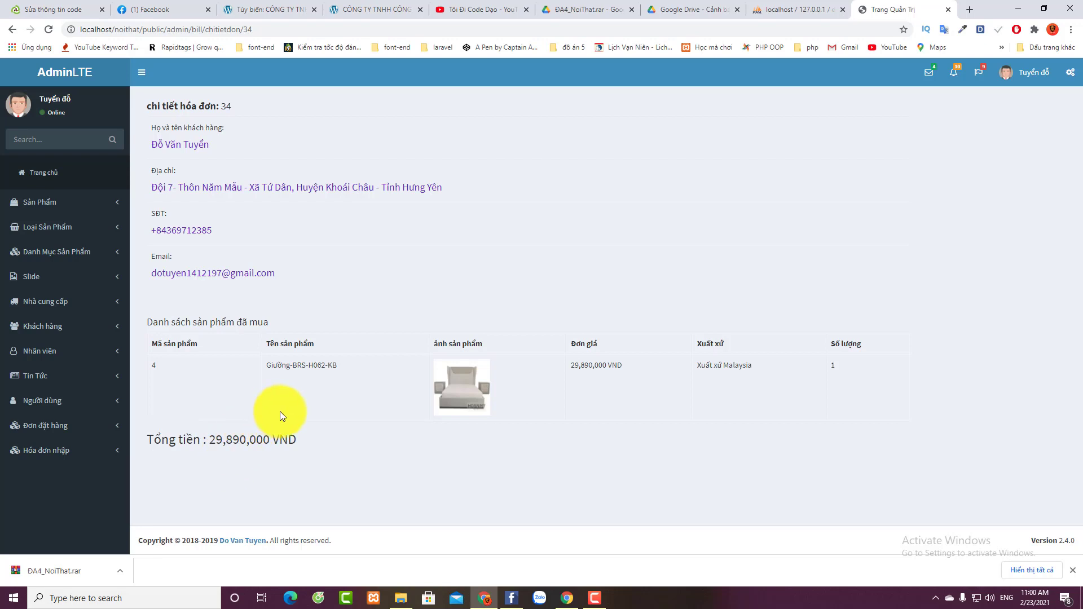
# Step: Close the browser's download bar and return to the admin product type list (Loại Sản Phẩm)
pyautogui.click(1073, 570)
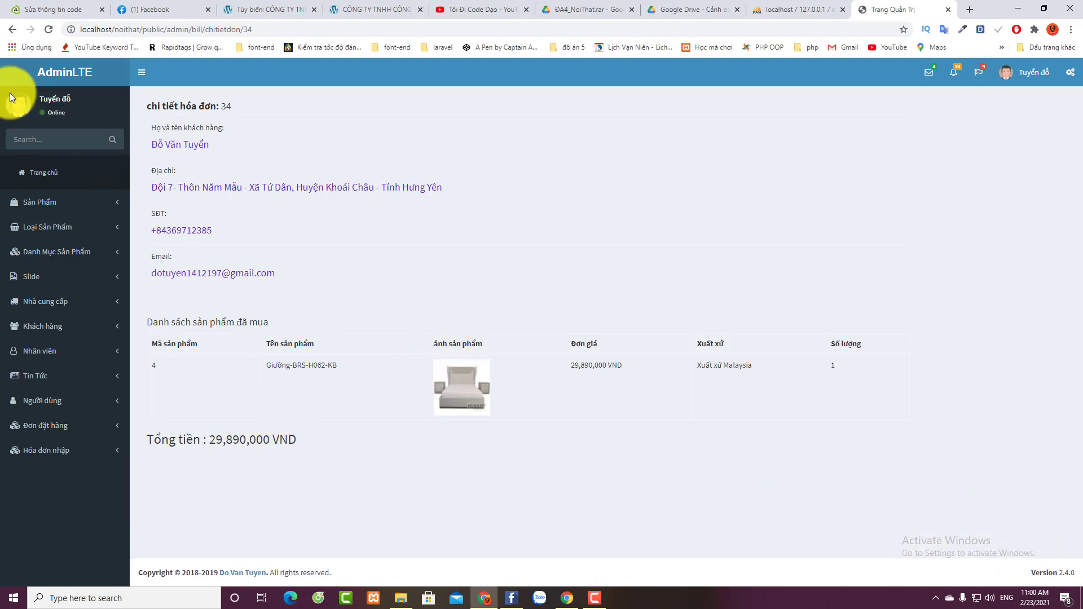
pyautogui.click(40, 233)
pyautogui.click(36, 250)
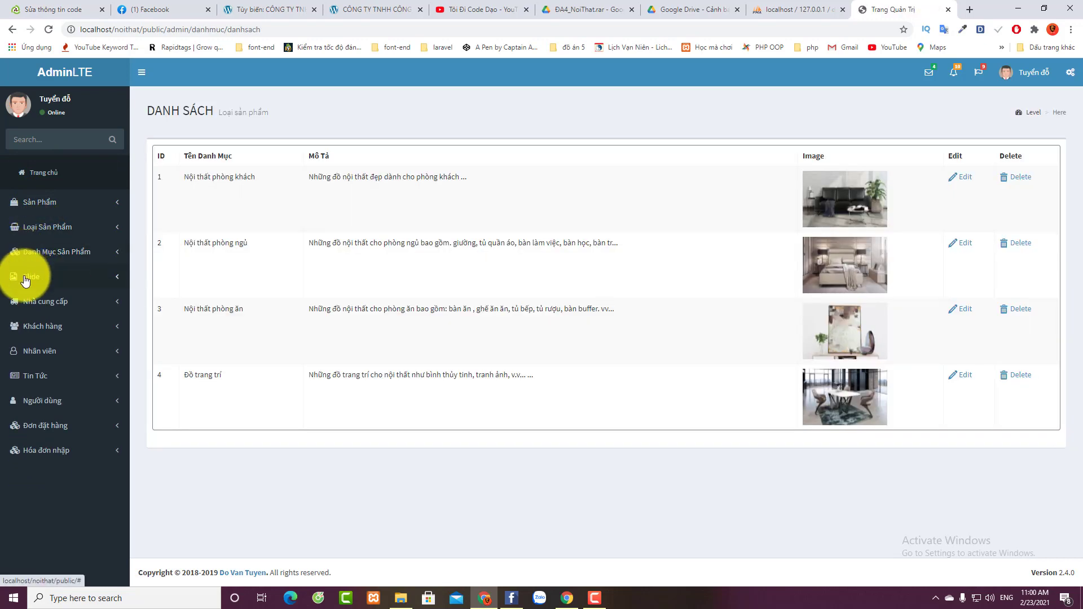
# Step: Open the admin product category list (Danh Mục Sản Phẩm) and look at its third page
pyautogui.click(31, 252)
pyautogui.click(33, 275)
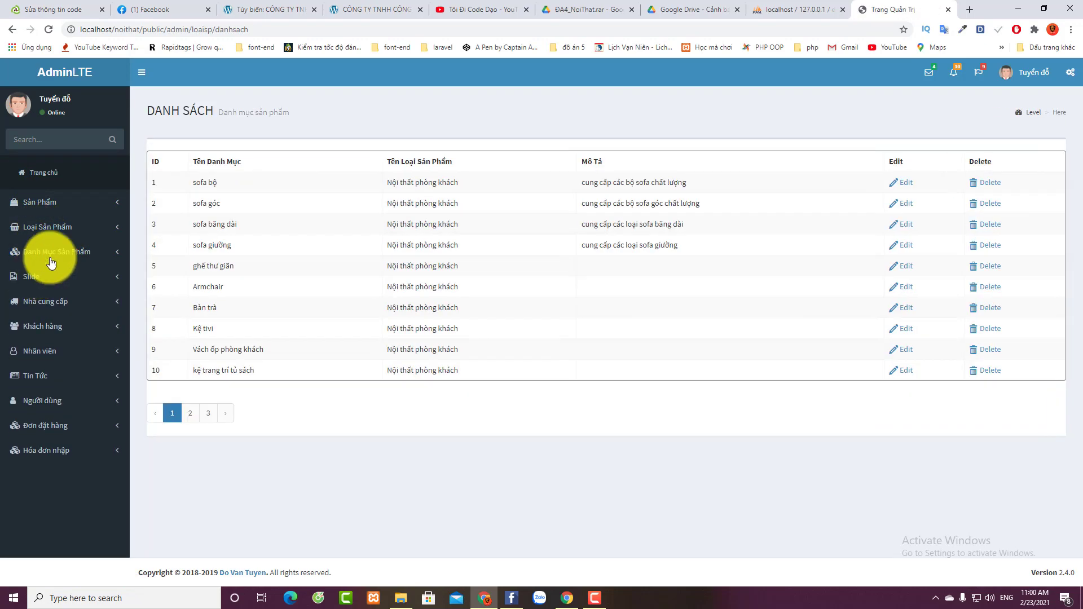
pyautogui.moveTo(388, 179); pyautogui.dragTo(446, 286)
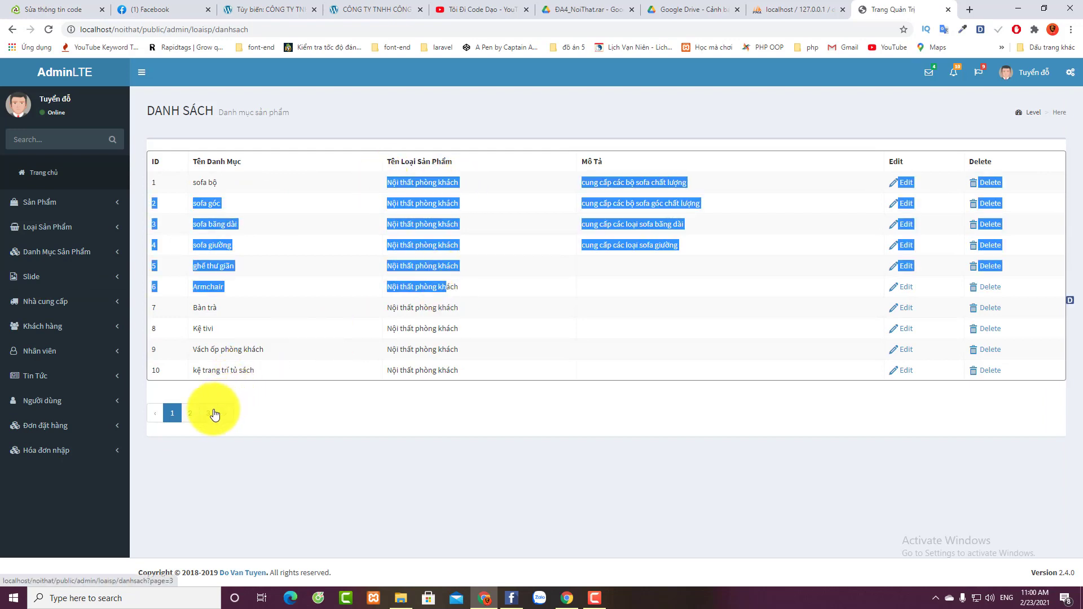
pyautogui.click(214, 414)
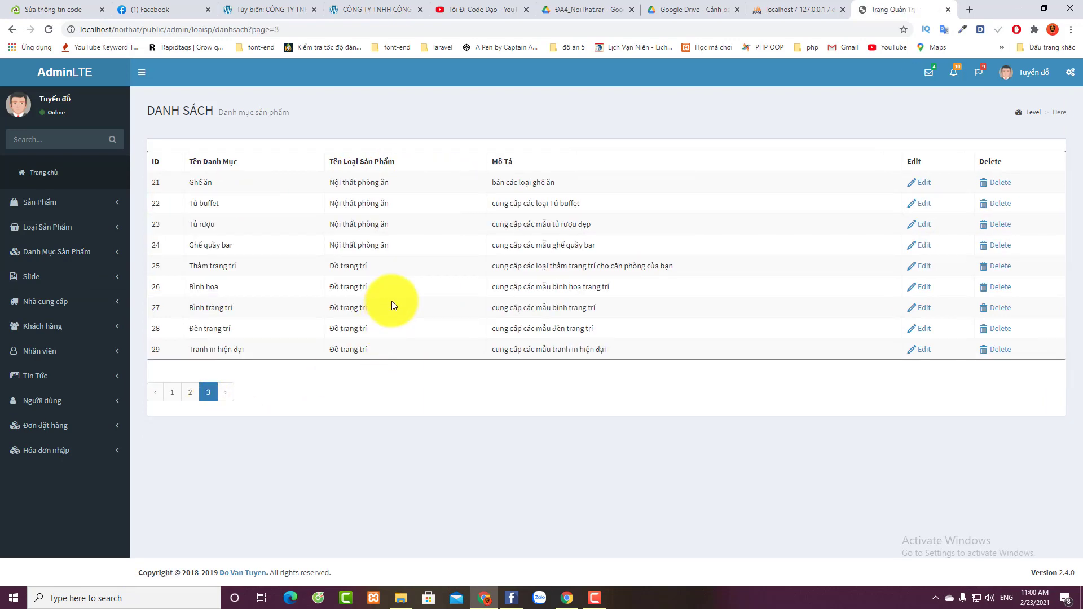
# Step: View the admin account's profile page and its change-information form (Thay đổi thông tin), leaving the details as they are
pyautogui.click(1033, 79)
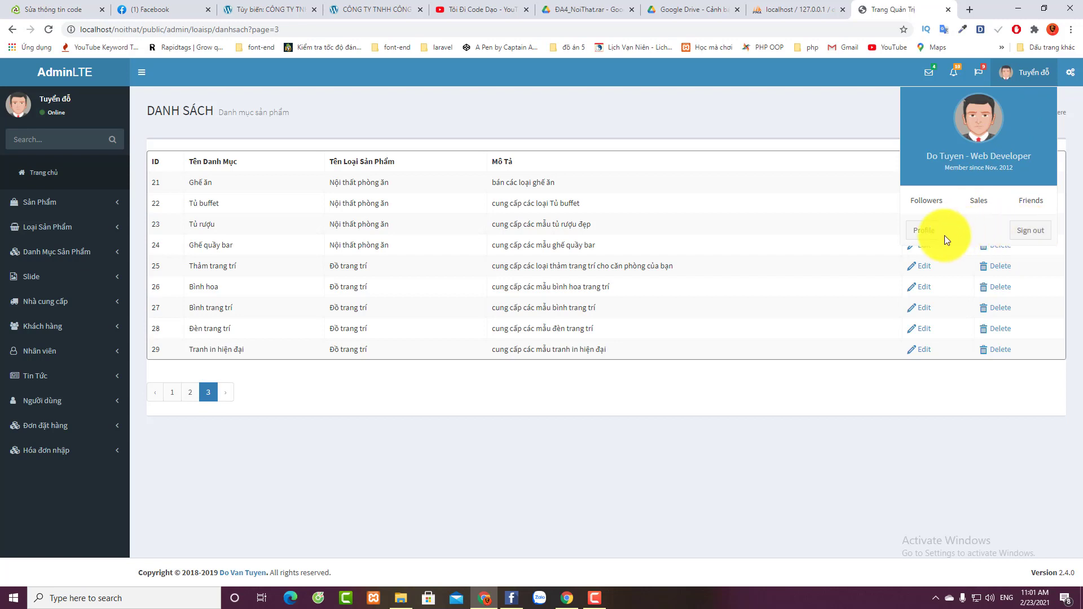
pyautogui.click(925, 244)
pyautogui.click(1024, 79)
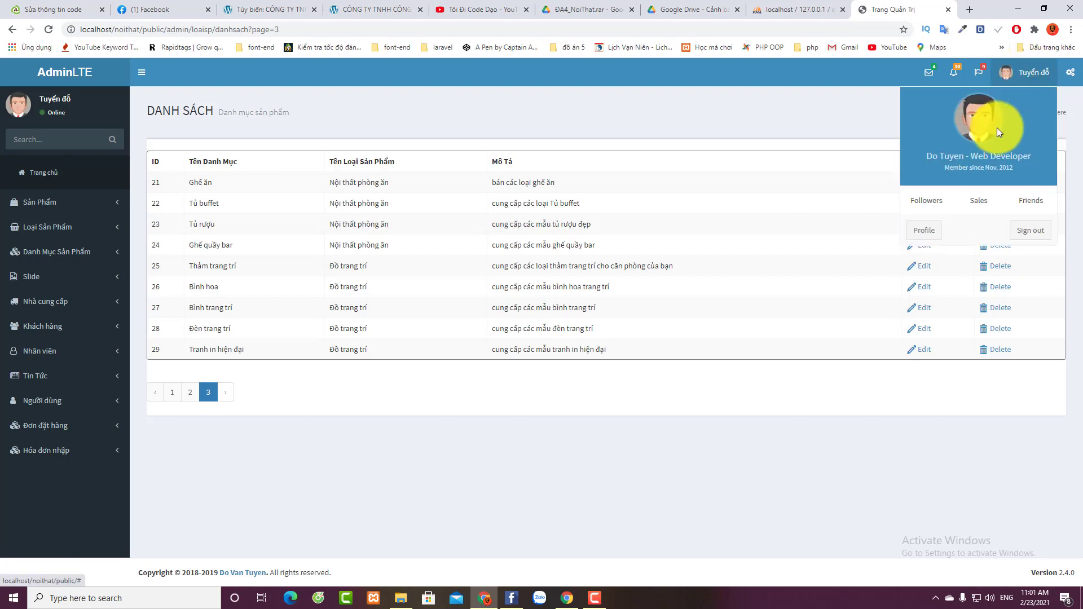
pyautogui.click(920, 236)
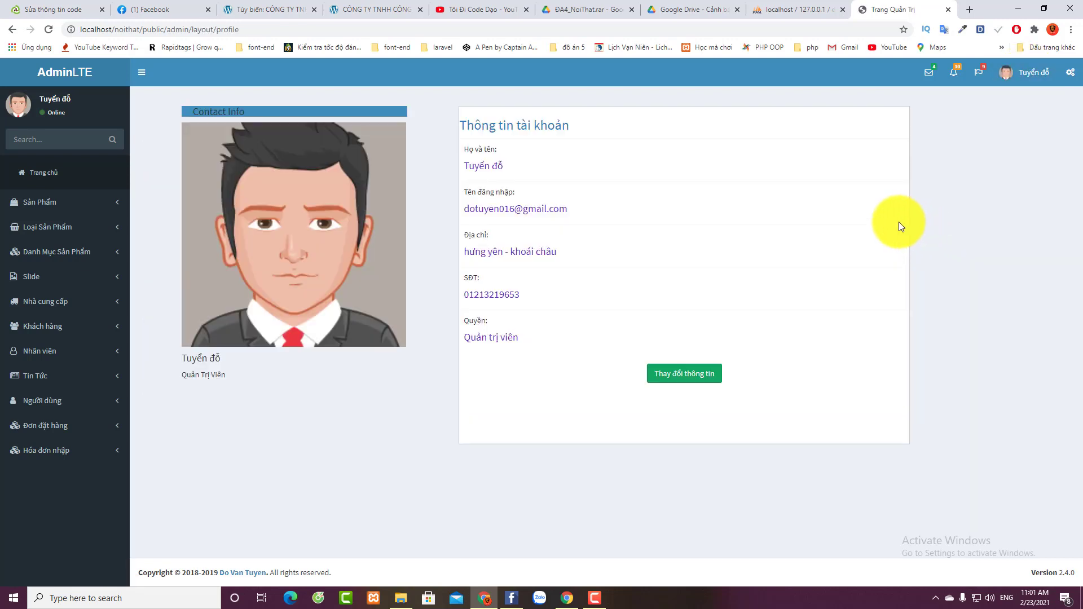
pyautogui.click(709, 380)
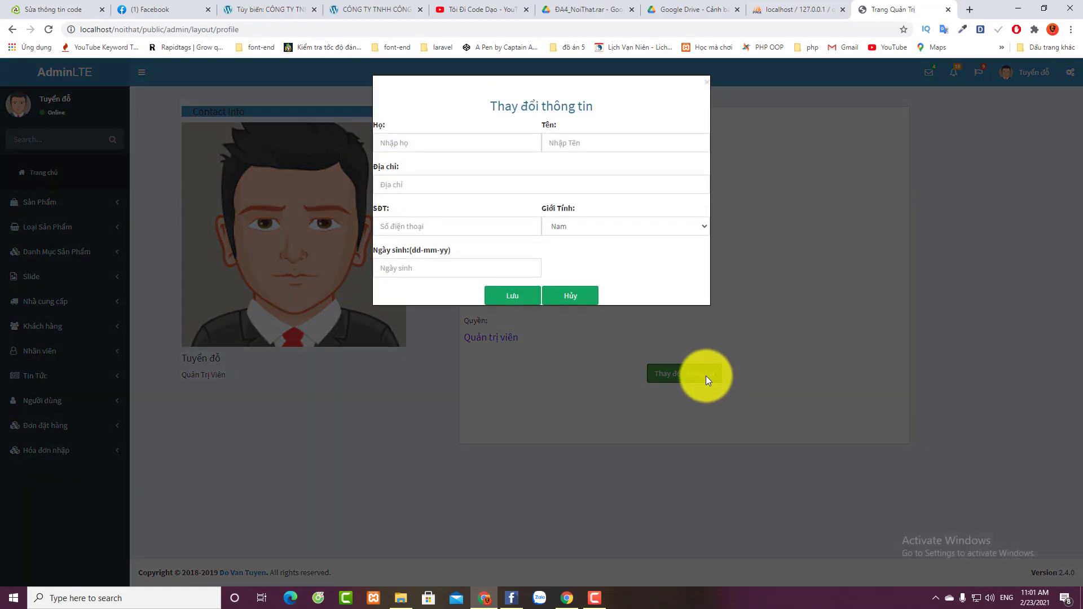
pyautogui.click(704, 375)
# Step: Sign out of the admin area to the shop's home page and look at the account menu there
pyautogui.click(1044, 78)
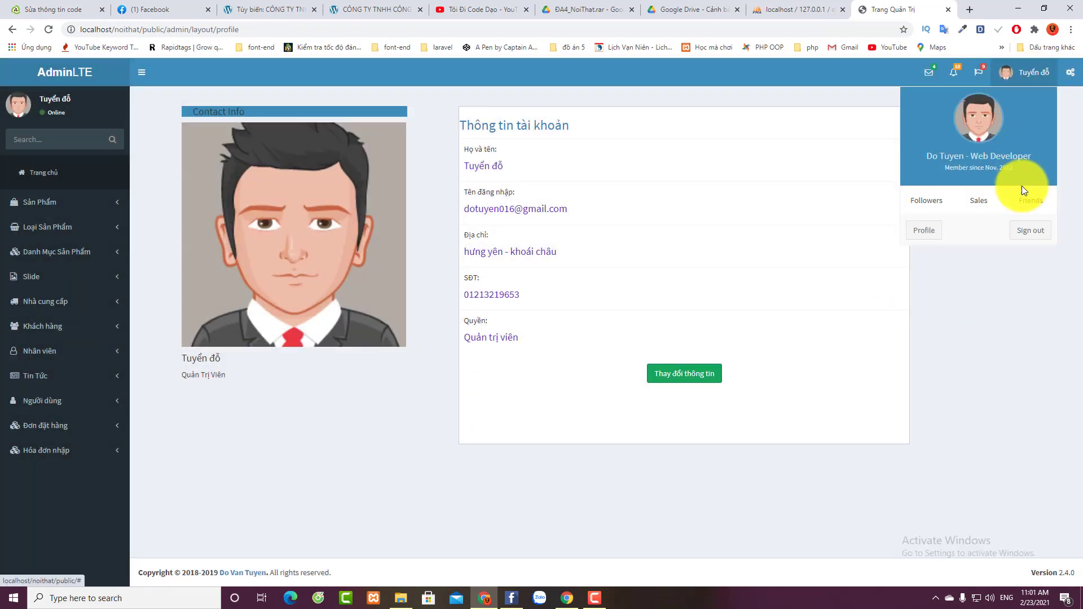
pyautogui.click(1022, 233)
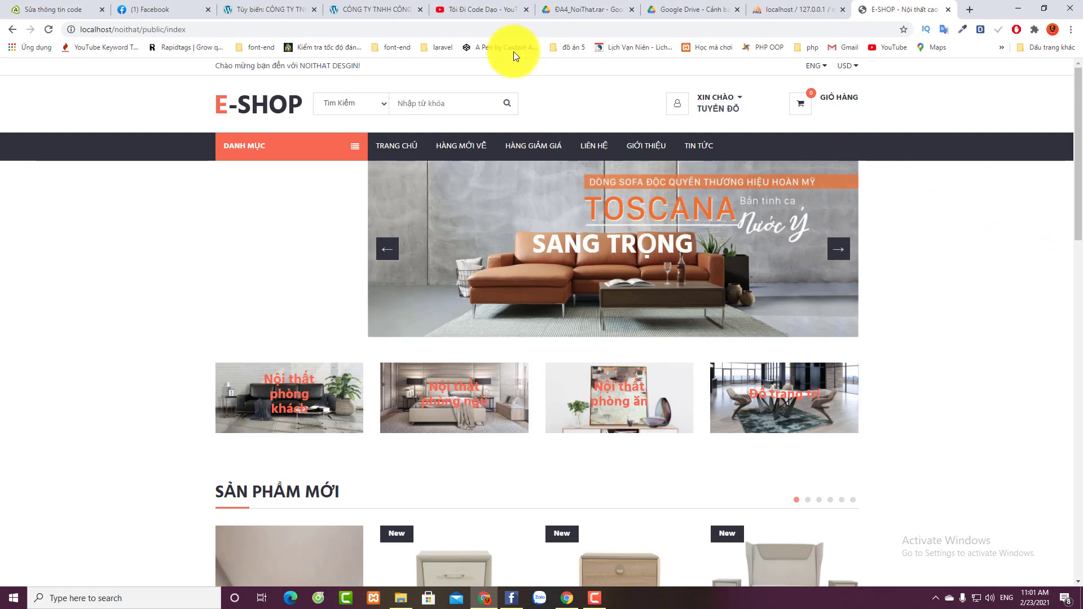
pyautogui.click(736, 103)
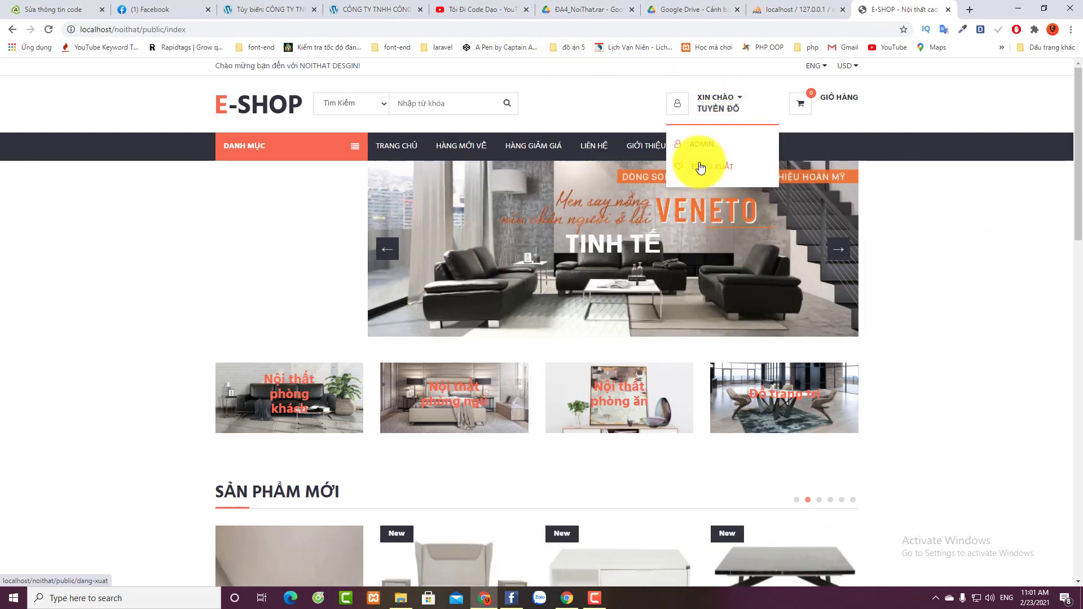
pyautogui.click(218, 232)
# Step: Open the detail page of Bàn trà mặt đá-BCP-MDV-DCT-CS from the new products (Sản phẩm mới)
pyautogui.scroll(-1, 217, 232)
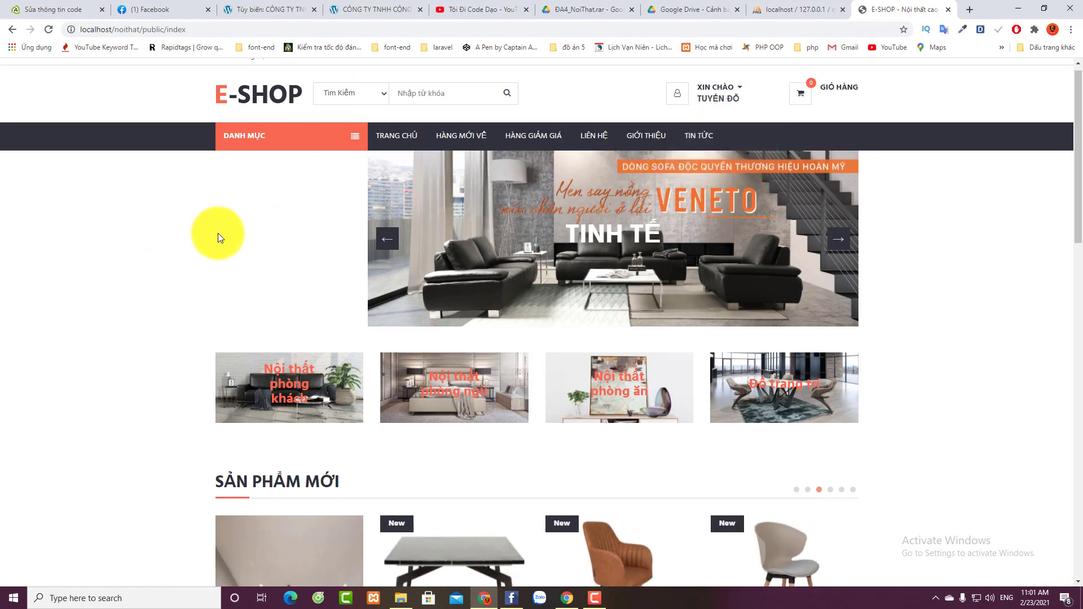
pyautogui.scroll(-6, 218, 232)
pyautogui.moveTo(412, 348)
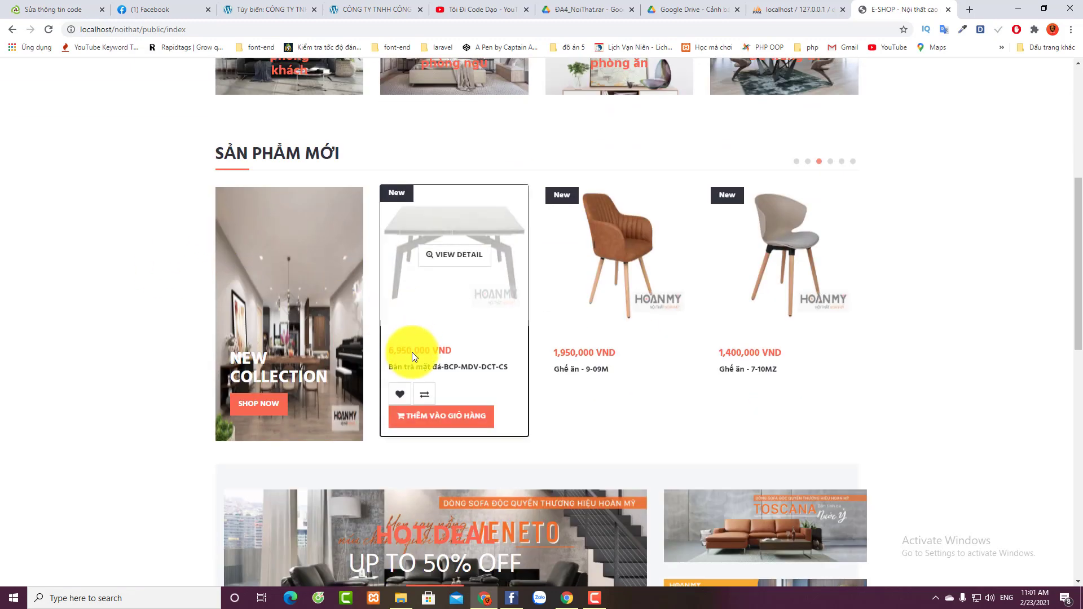
pyautogui.click(419, 366)
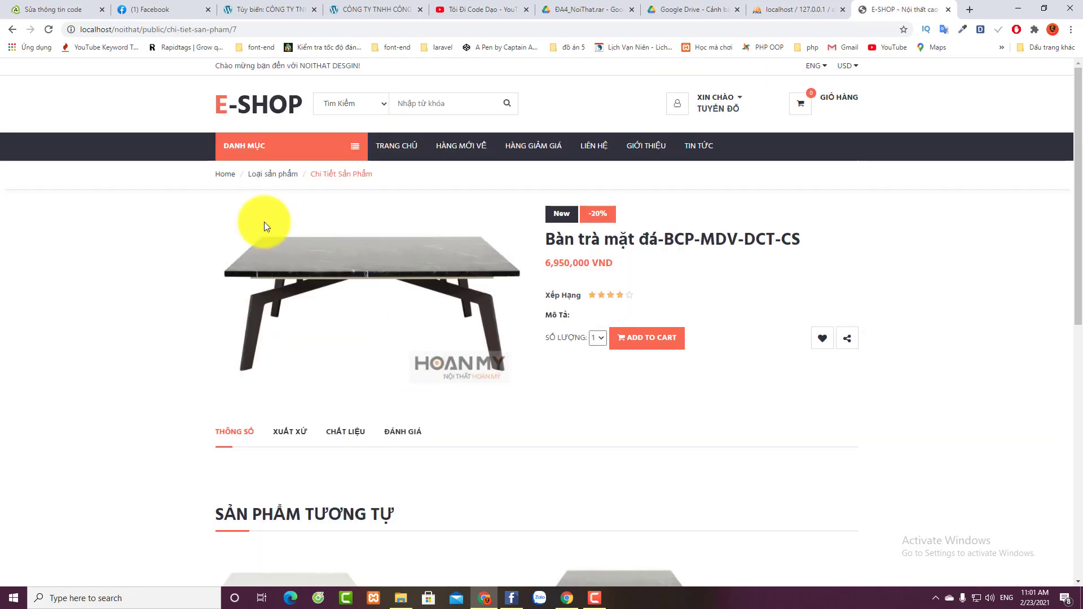
# Step: Submit a product review (Đánh giá) with the text "hàng chất lượng" and a three-star rating
pyautogui.scroll(-5, 209, 218)
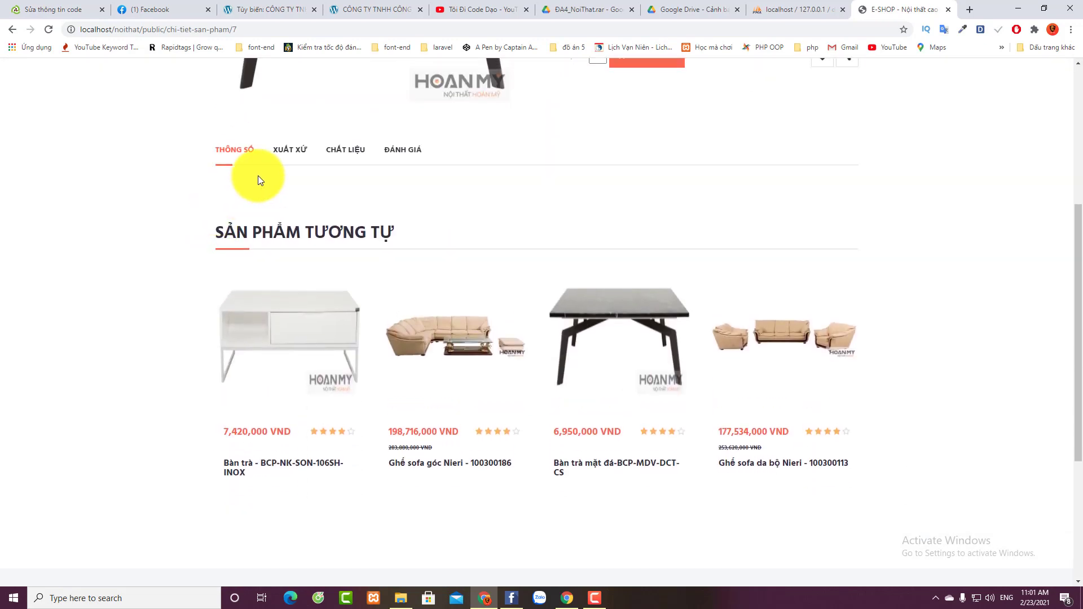
pyautogui.click(388, 150)
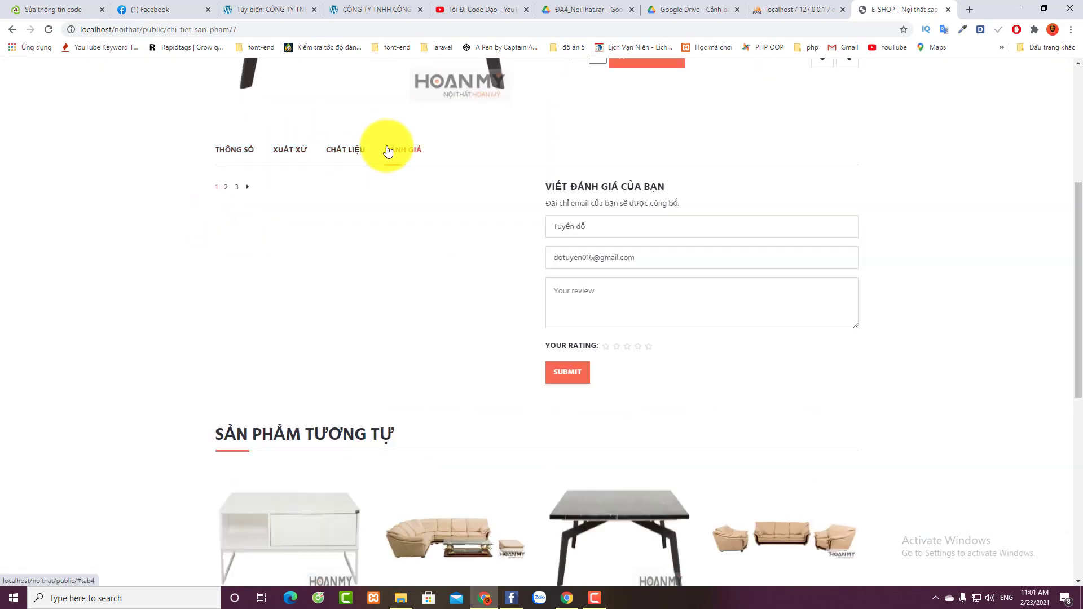
pyautogui.click(566, 287)
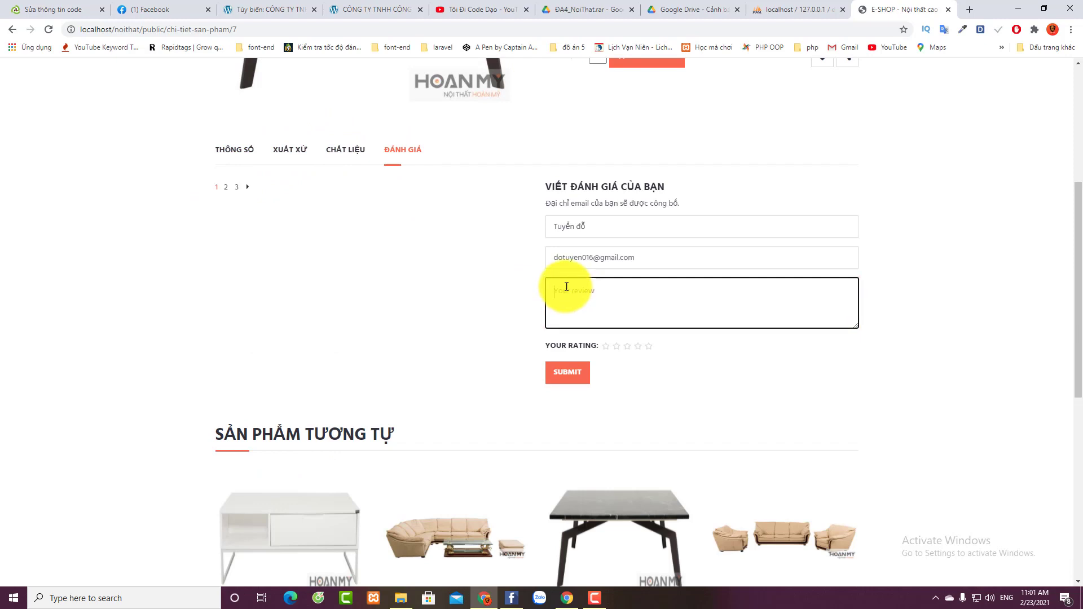
pyautogui.write('ha')
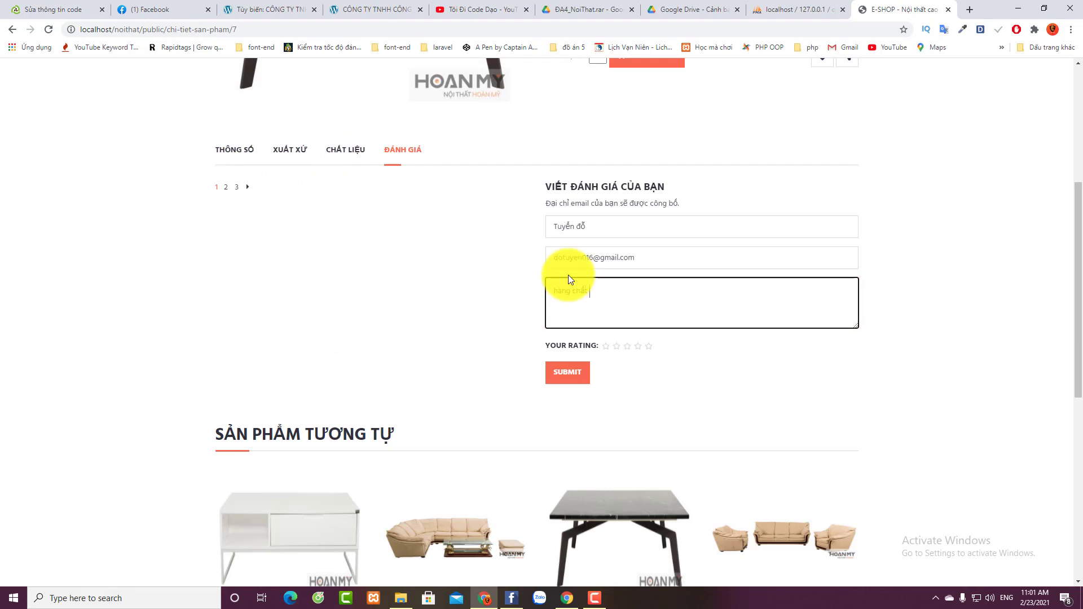
pyautogui.write('ng chất lương')
pyautogui.click(626, 346)
pyautogui.click(570, 382)
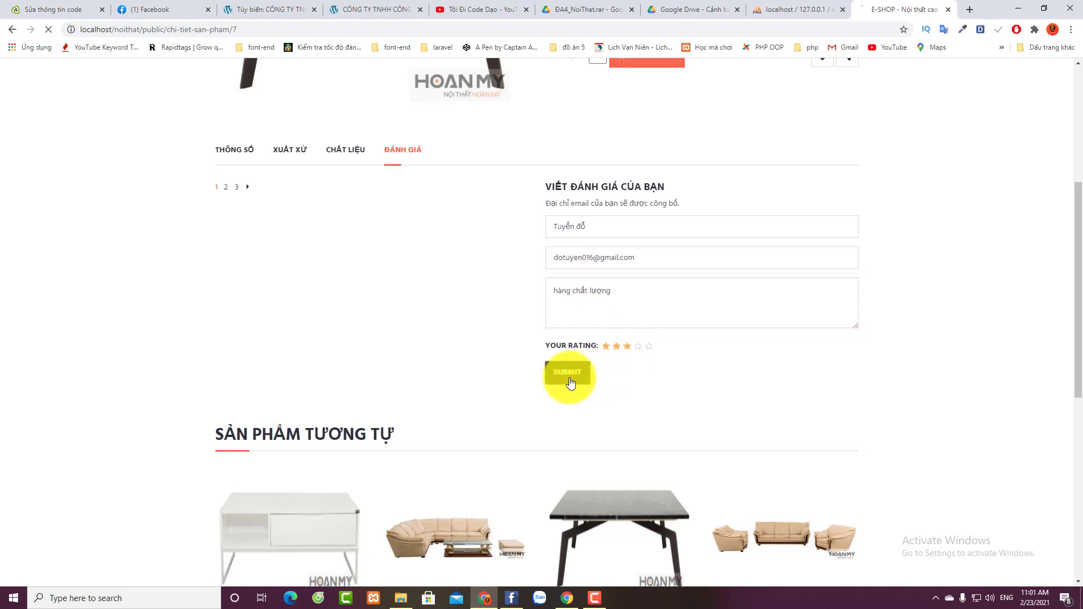
# Step: Check the product's review section (Đánh giá) for the submitted review
pyautogui.scroll(-1, 350, 330)
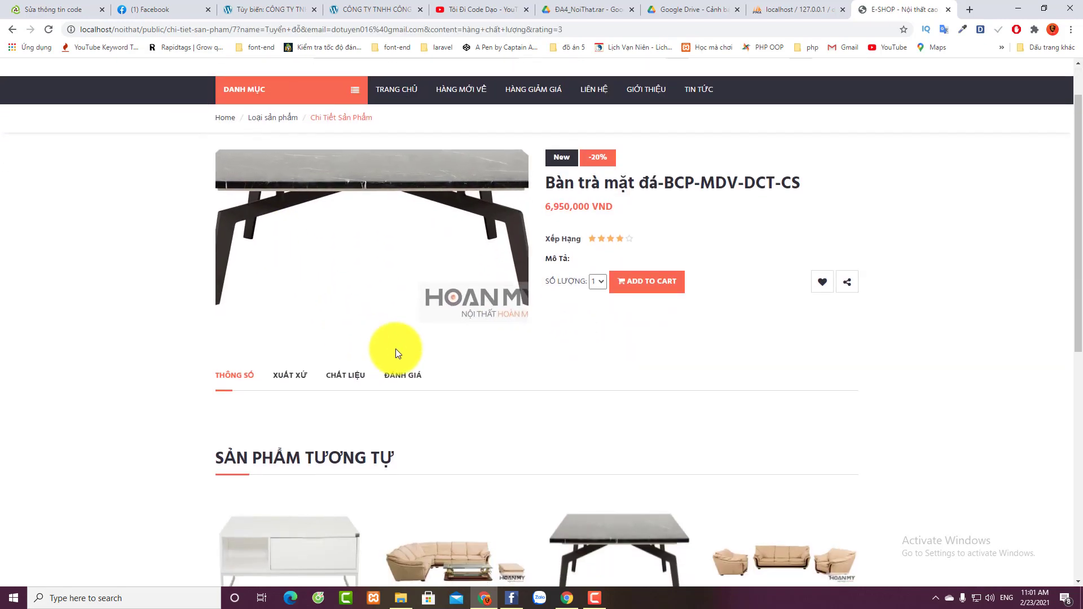
pyautogui.click(404, 375)
pyautogui.scroll(-5, 370, 337)
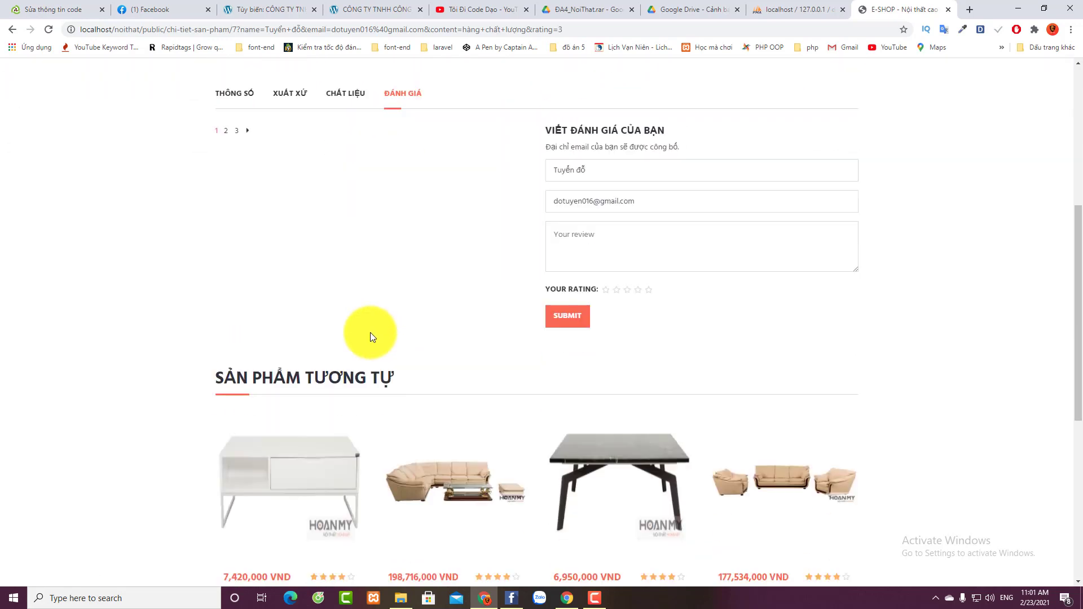
pyautogui.scroll(4, 368, 336)
# Step: Look through the product's material (Chất liệu), origin (Xuất xứ) and specification (Thông số) sections and the similar products
pyautogui.click(345, 321)
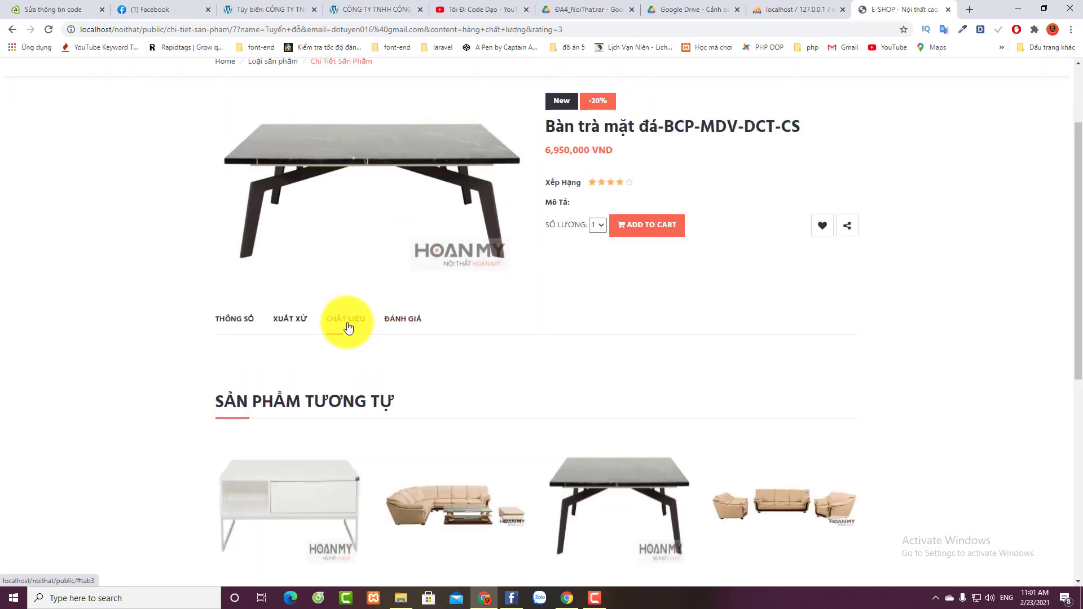
pyautogui.click(288, 320)
pyautogui.scroll(-7, 176, 320)
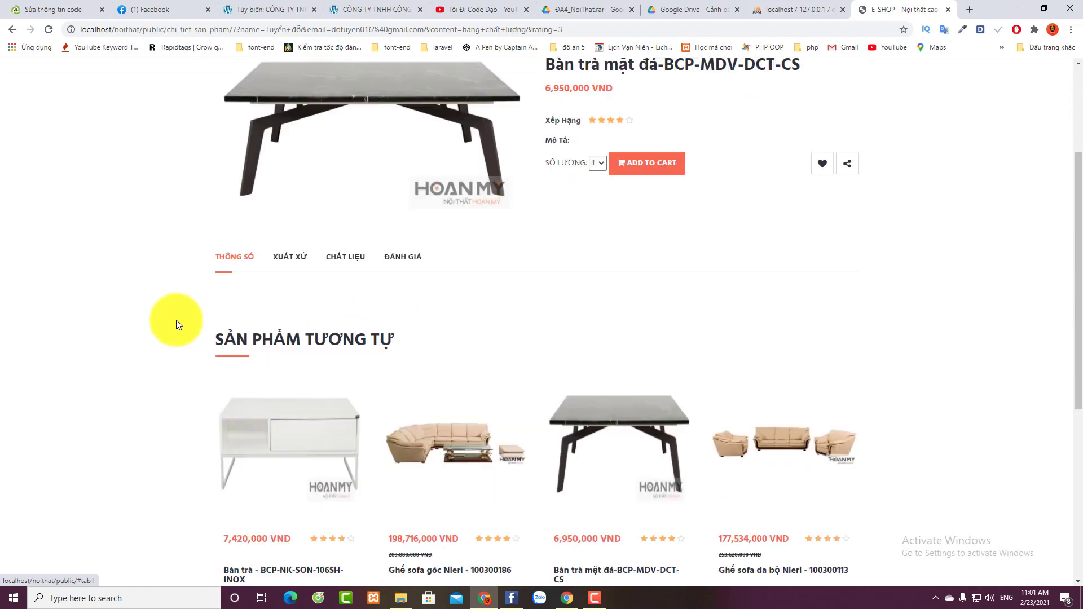
pyautogui.scroll(5, 174, 317)
pyautogui.scroll(4, 174, 317)
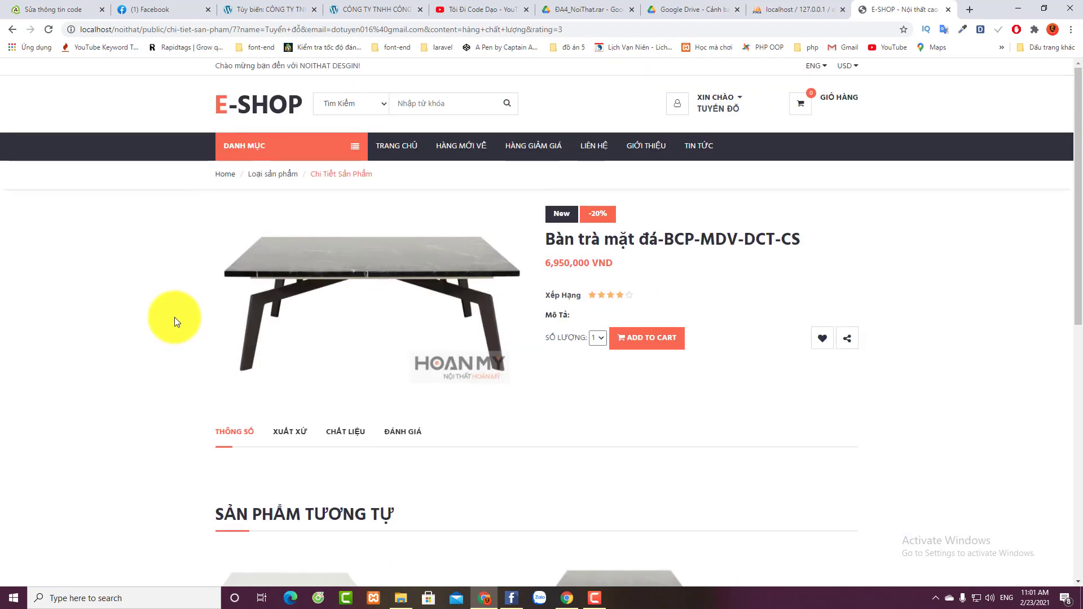
# Step: Open the shop's news page (Tin Tức) and look over its articles
pyautogui.click(698, 147)
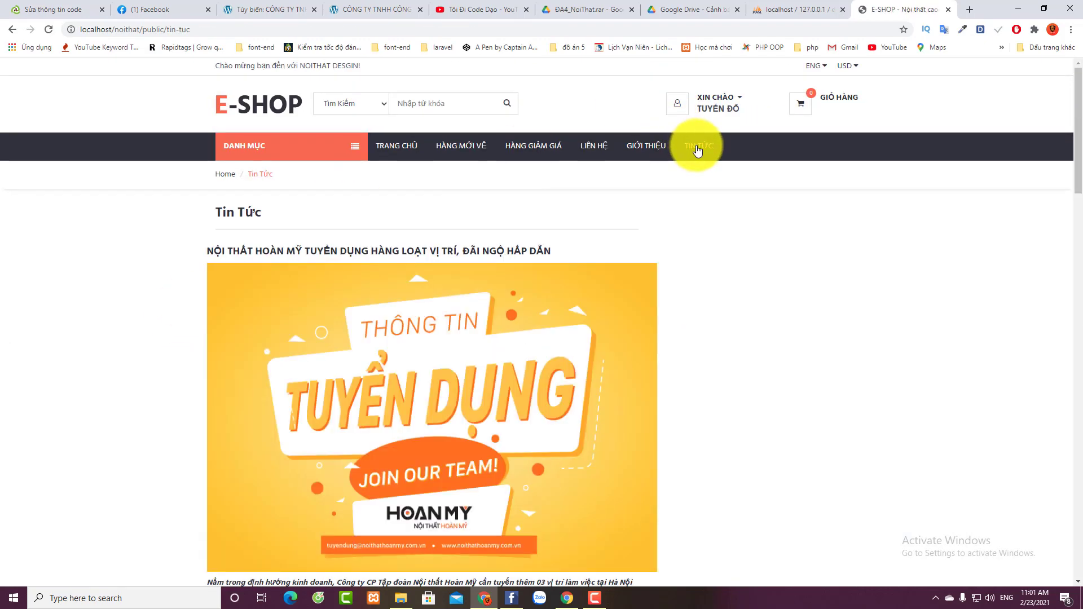
pyautogui.scroll(-5, 581, 184)
pyautogui.scroll(4, 571, 184)
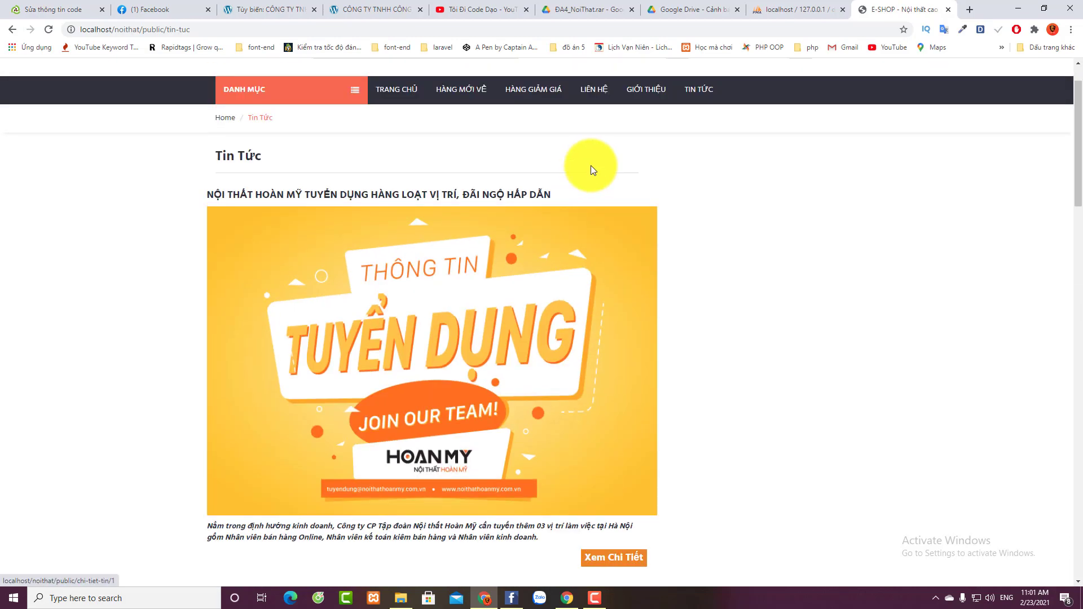
# Step: Look over the company introduction page (Giới thiệu) and the discounted products page (Hàng giảm giá)
pyautogui.click(647, 90)
pyautogui.scroll(-20, 465, 165)
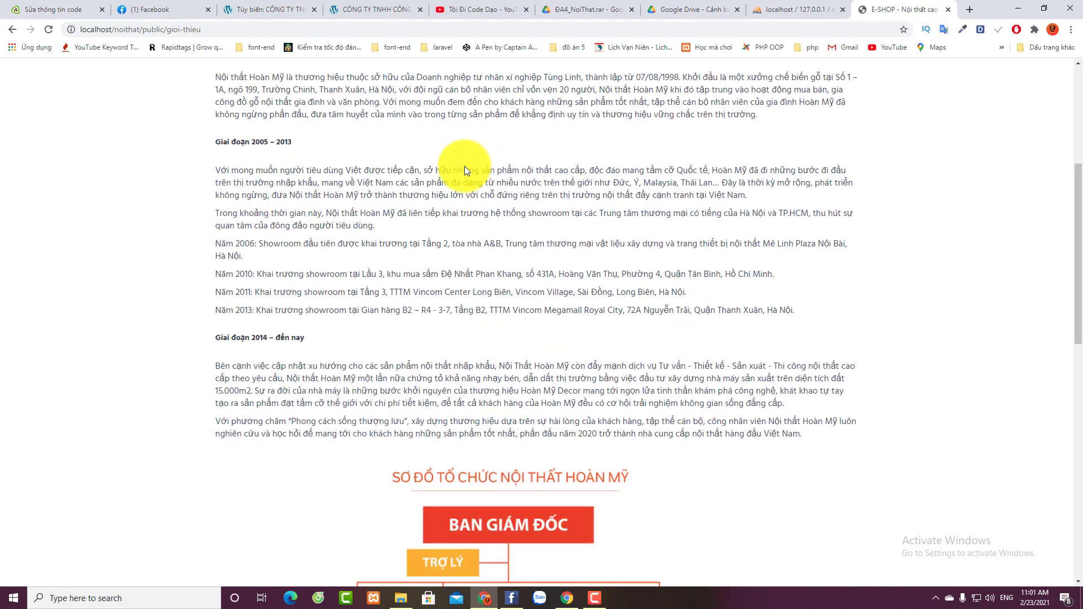
pyautogui.scroll(8, 463, 166)
pyautogui.scroll(12, 477, 159)
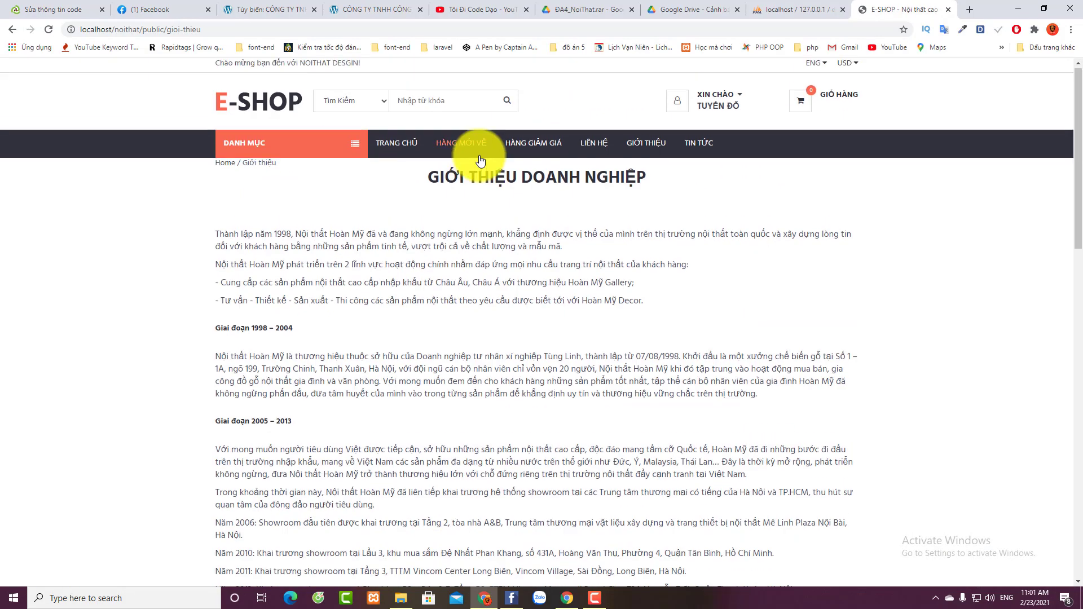
pyautogui.scroll(-3, 527, 148)
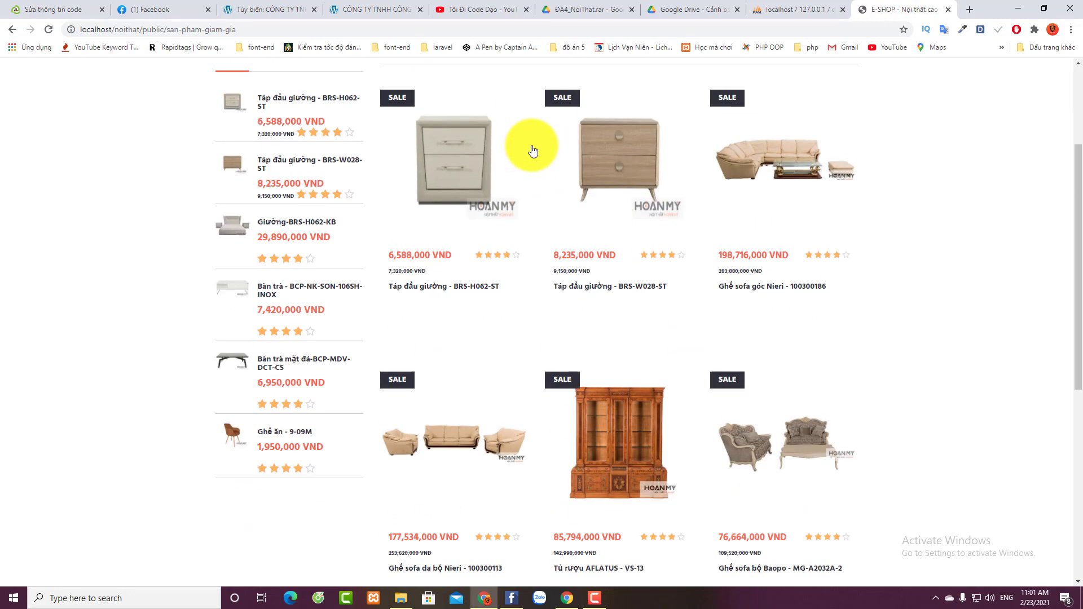
pyautogui.scroll(3, 508, 149)
# Step: Open the Giường ngủ category under Nội thất phòng ngủ and browse its product listing to page 6
pyautogui.moveTo(340, 141)
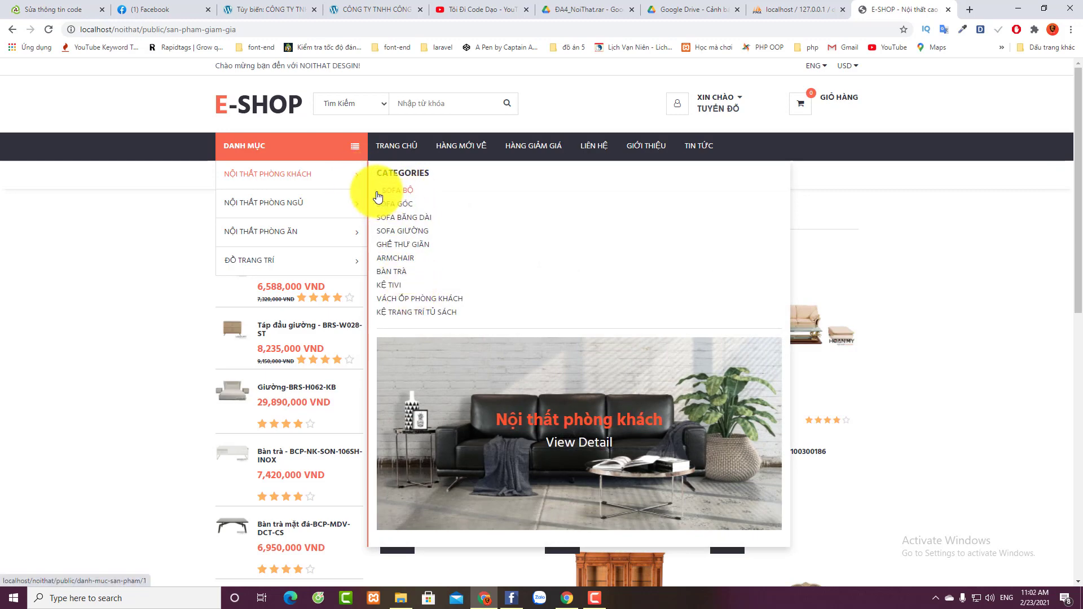
pyautogui.moveTo(314, 200)
pyautogui.click(400, 225)
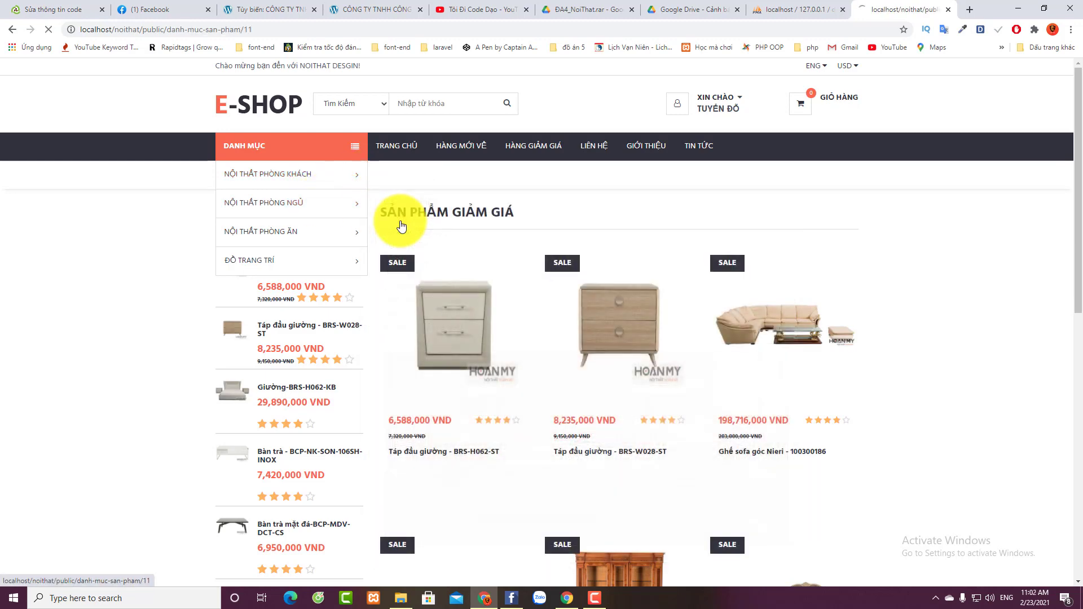
pyautogui.scroll(-2, 417, 256)
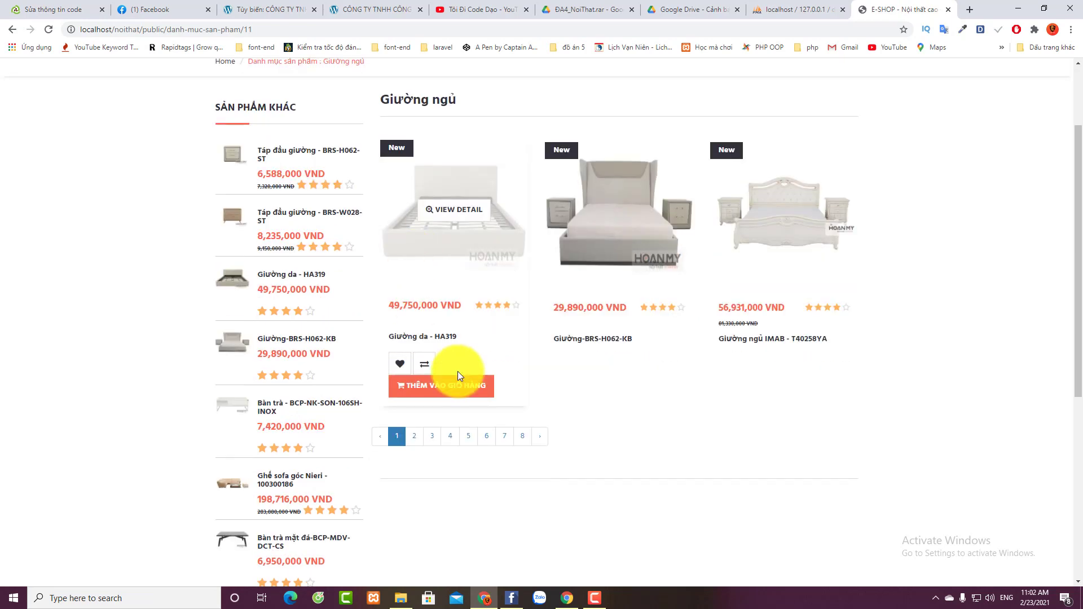
pyautogui.click(504, 438)
pyautogui.click(380, 271)
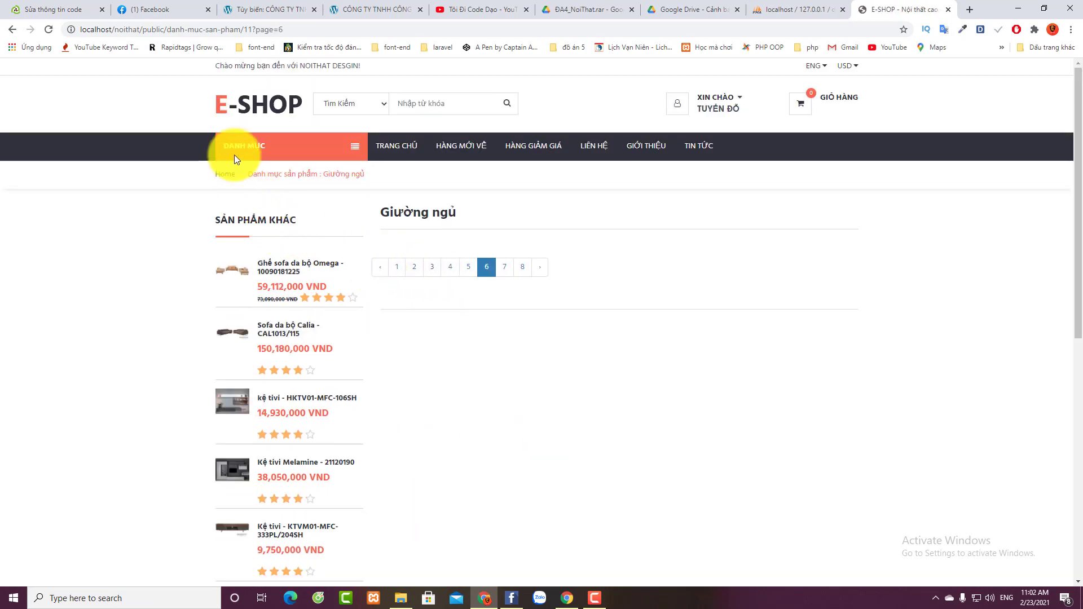
# Step: Return to the shop's home page, switch the banner to the previous slide and expand the category menu (Danh mục)
pyautogui.click(250, 92)
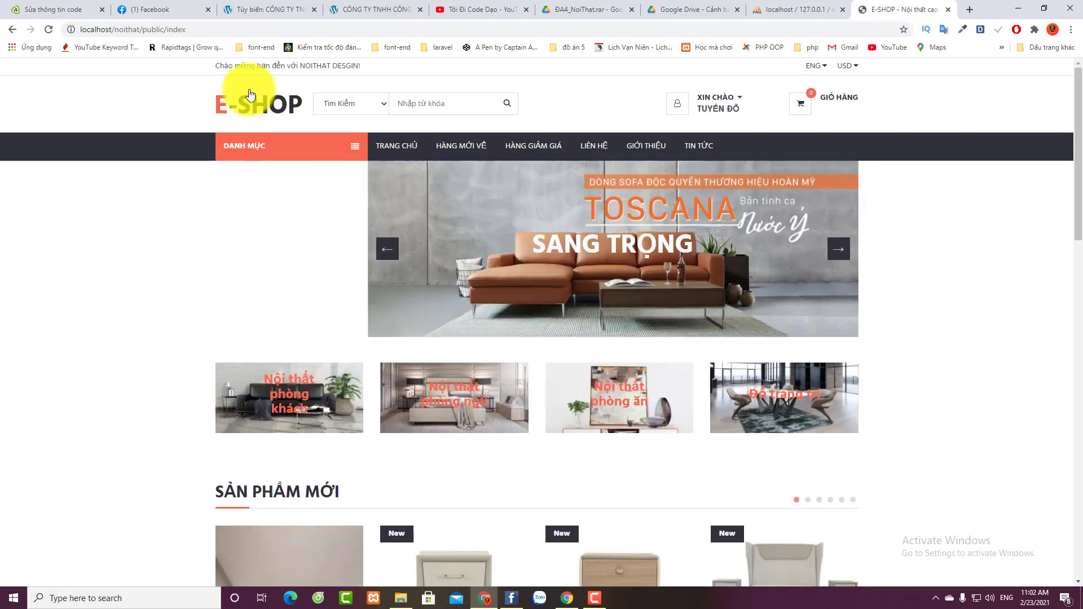
pyautogui.click(387, 249)
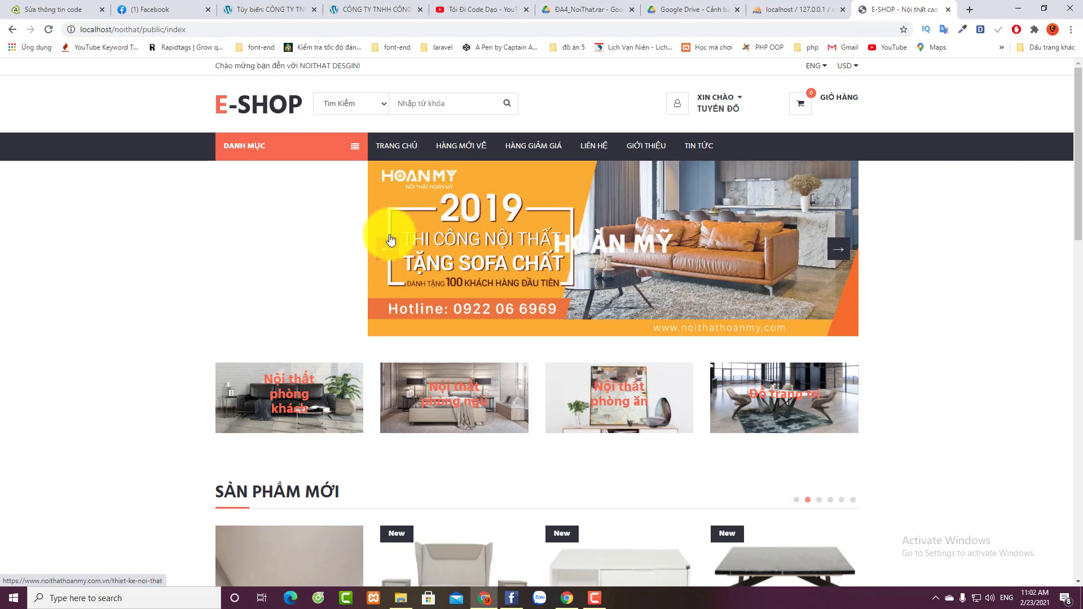
pyautogui.click(354, 146)
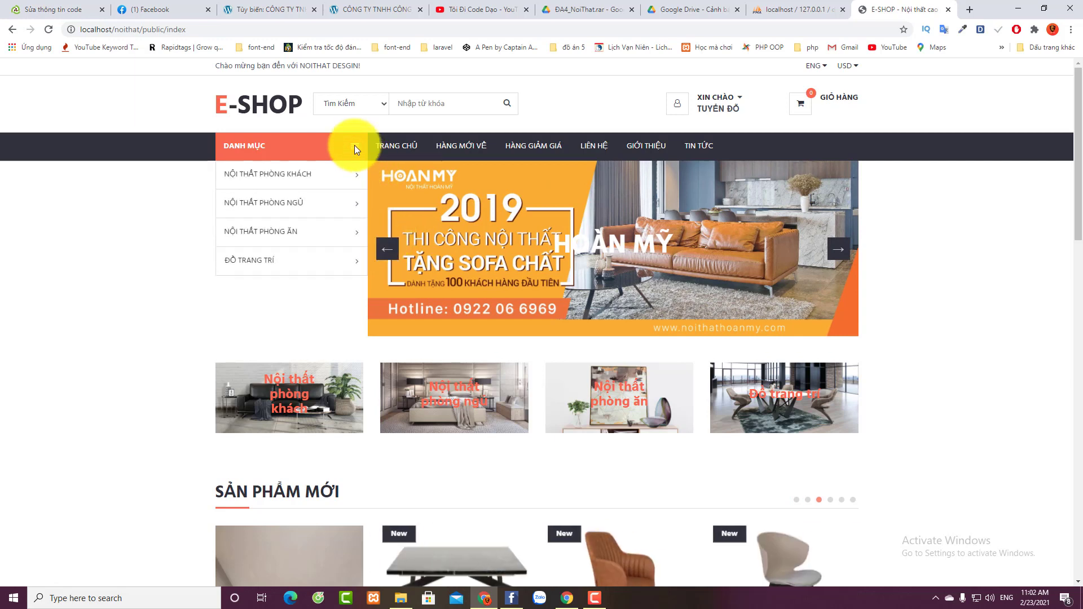